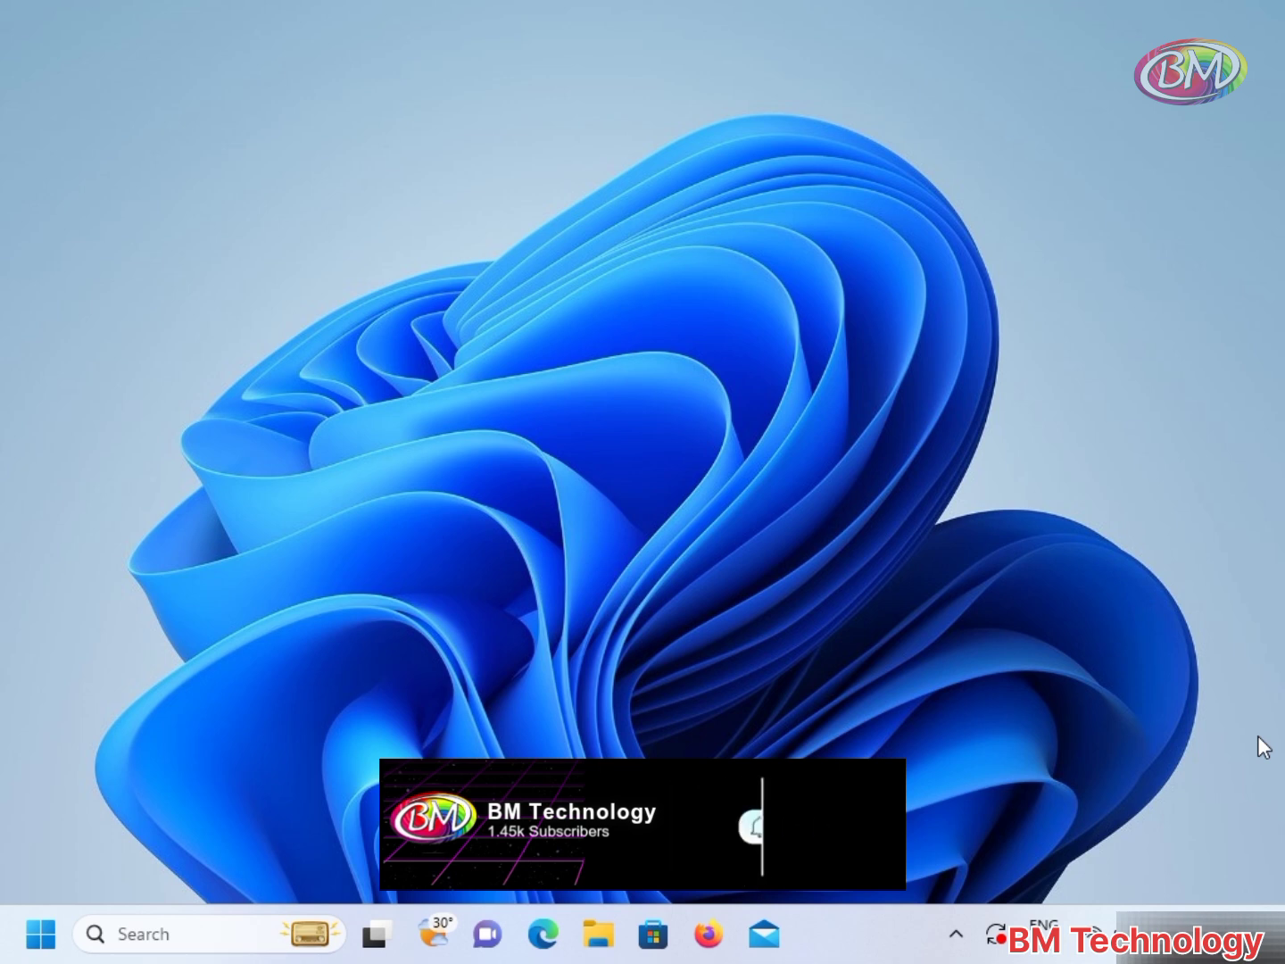
Launch Word (winword) from the Run prompt to a blank document.
key("super+r")
type("w")
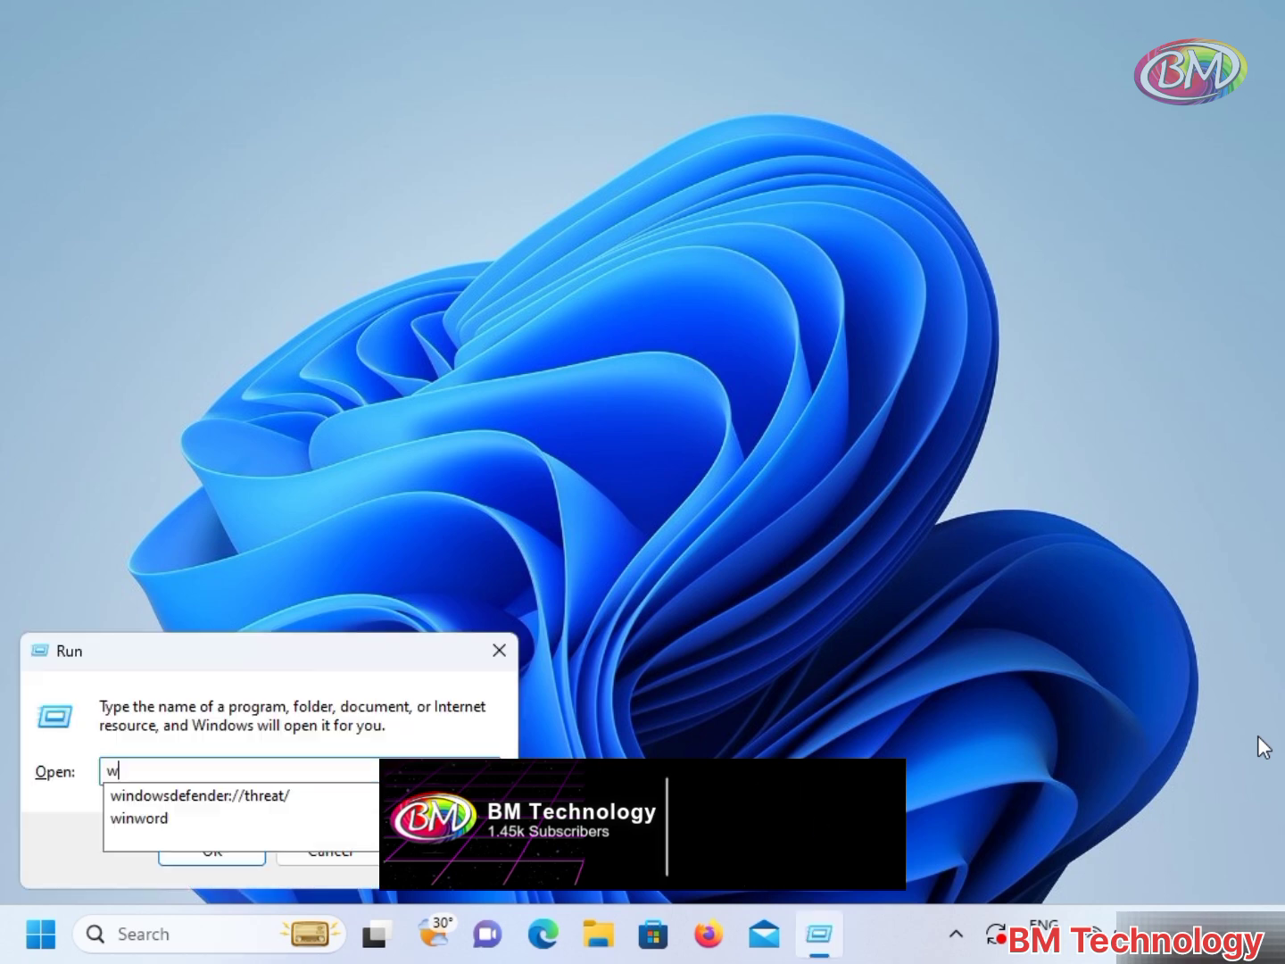
type("i")
key("Down")
key("Down")
key("Return")
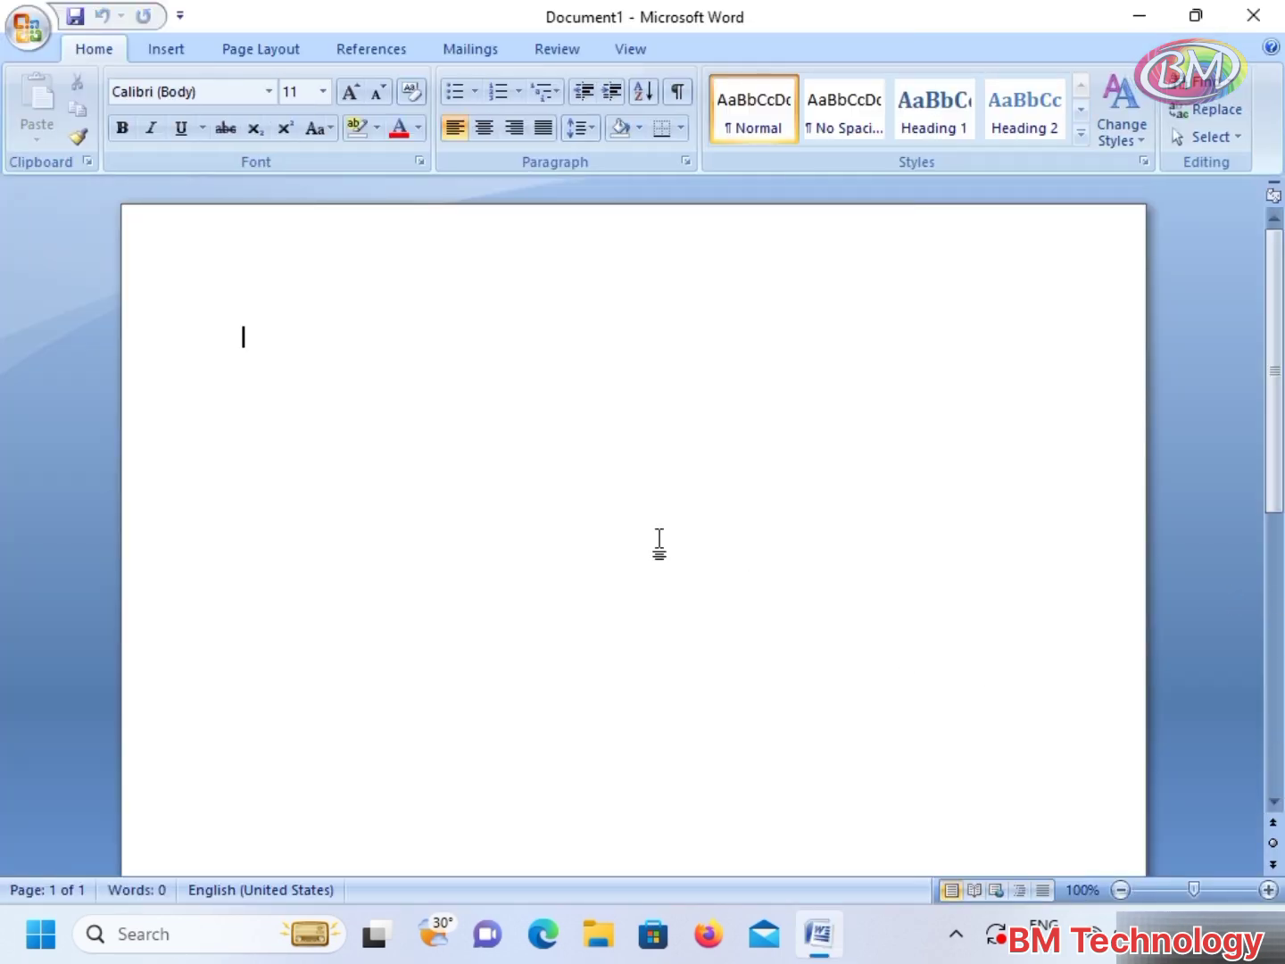
Generate four pages of sample paragraphs with =rand(29).
type("=rand(")
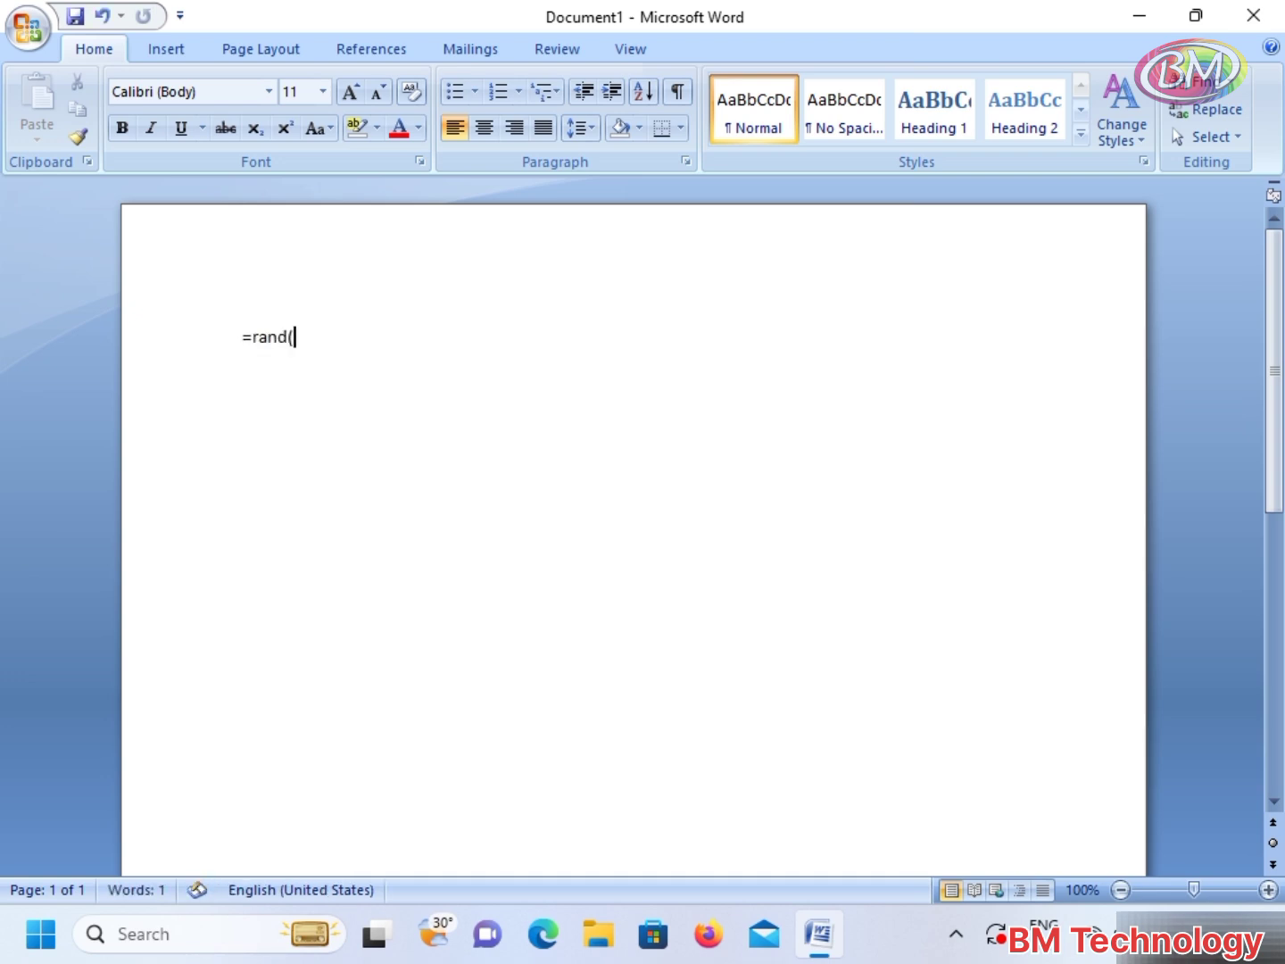
type("29)")
key("Return")
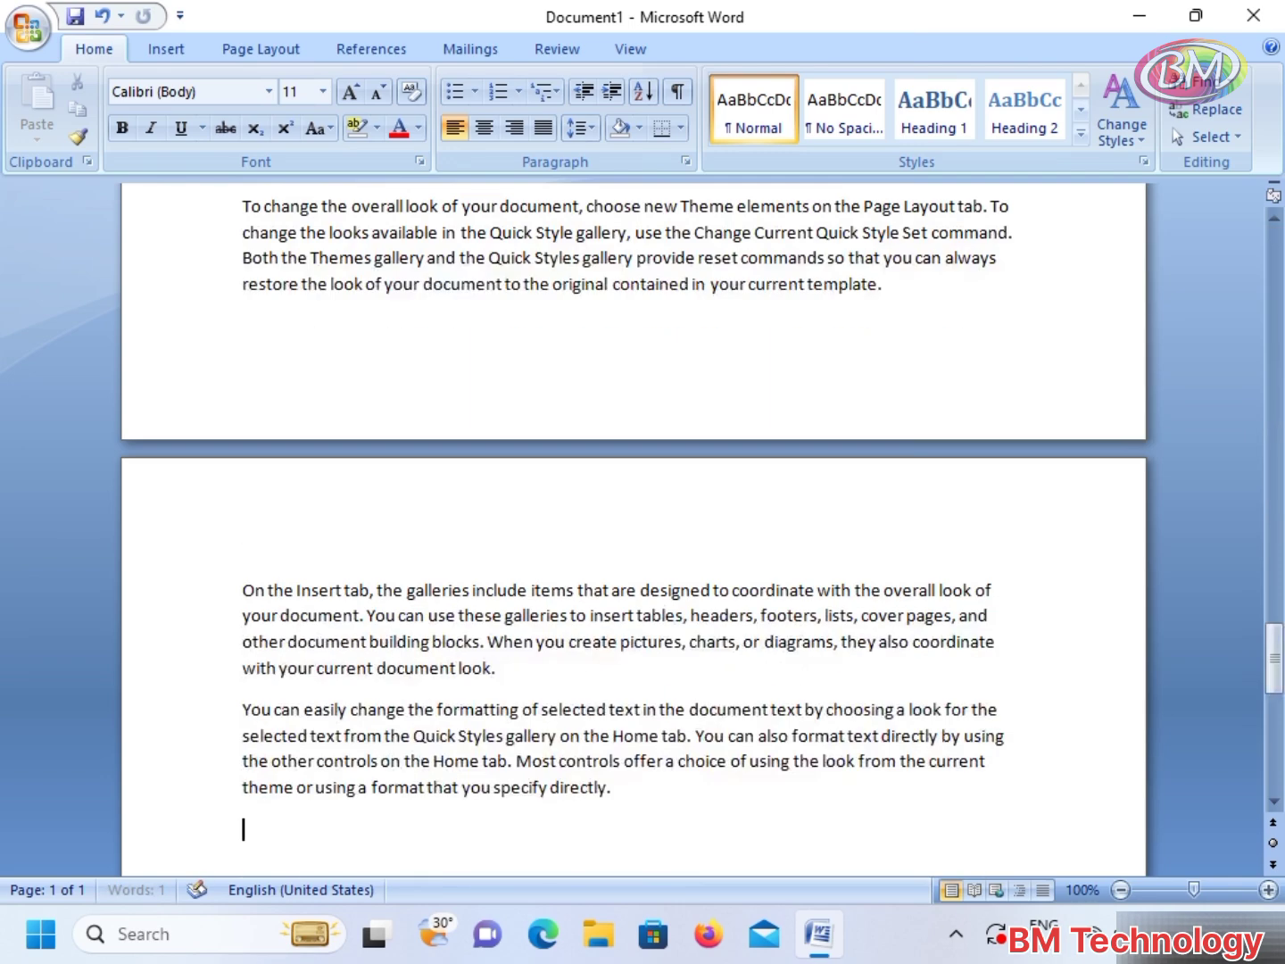
scroll(661, 538, "up", 3)
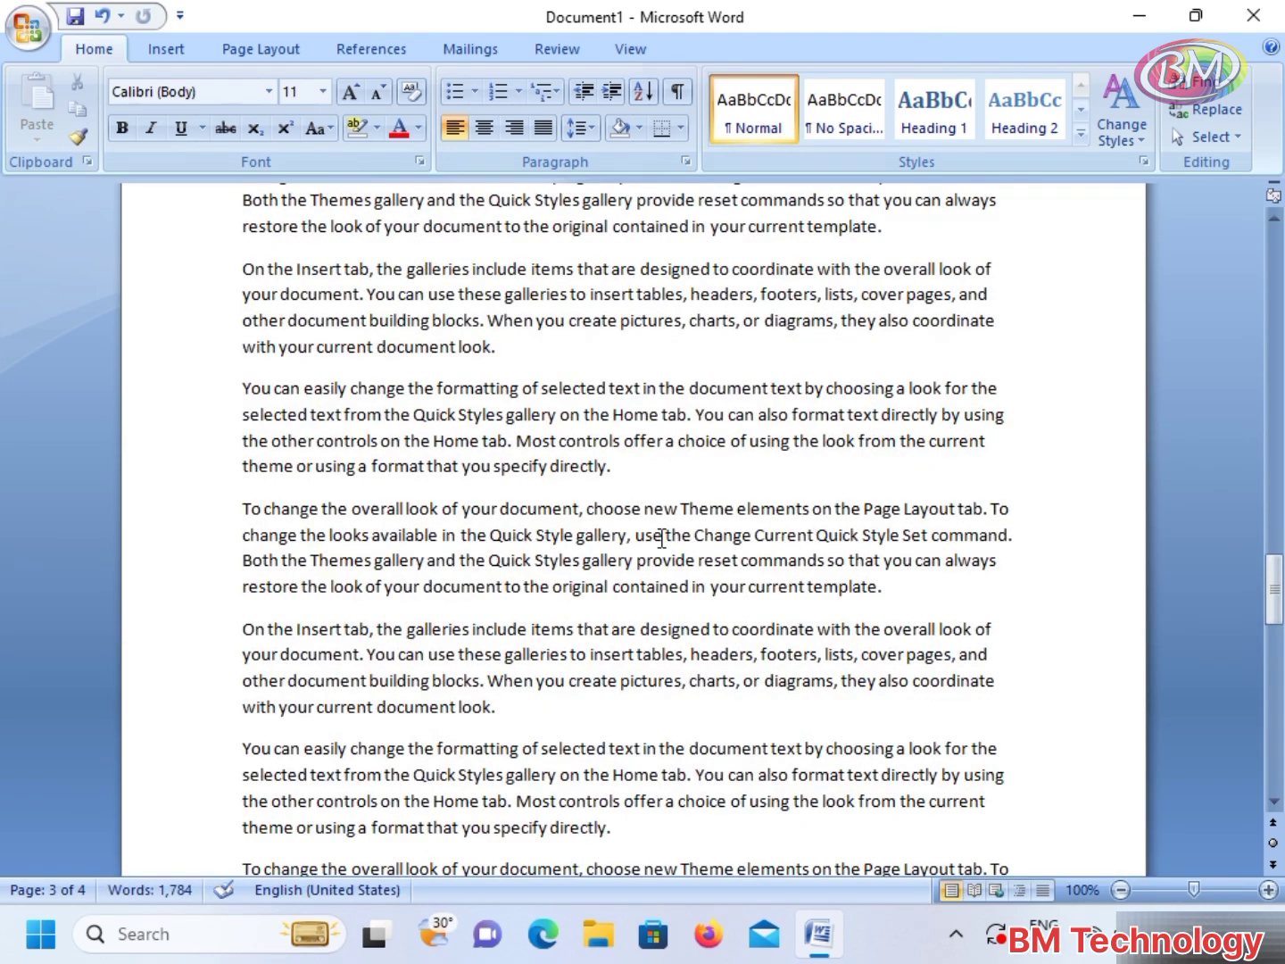
Print only the current page to the Canon G2010 series.
key("ctrl+p")
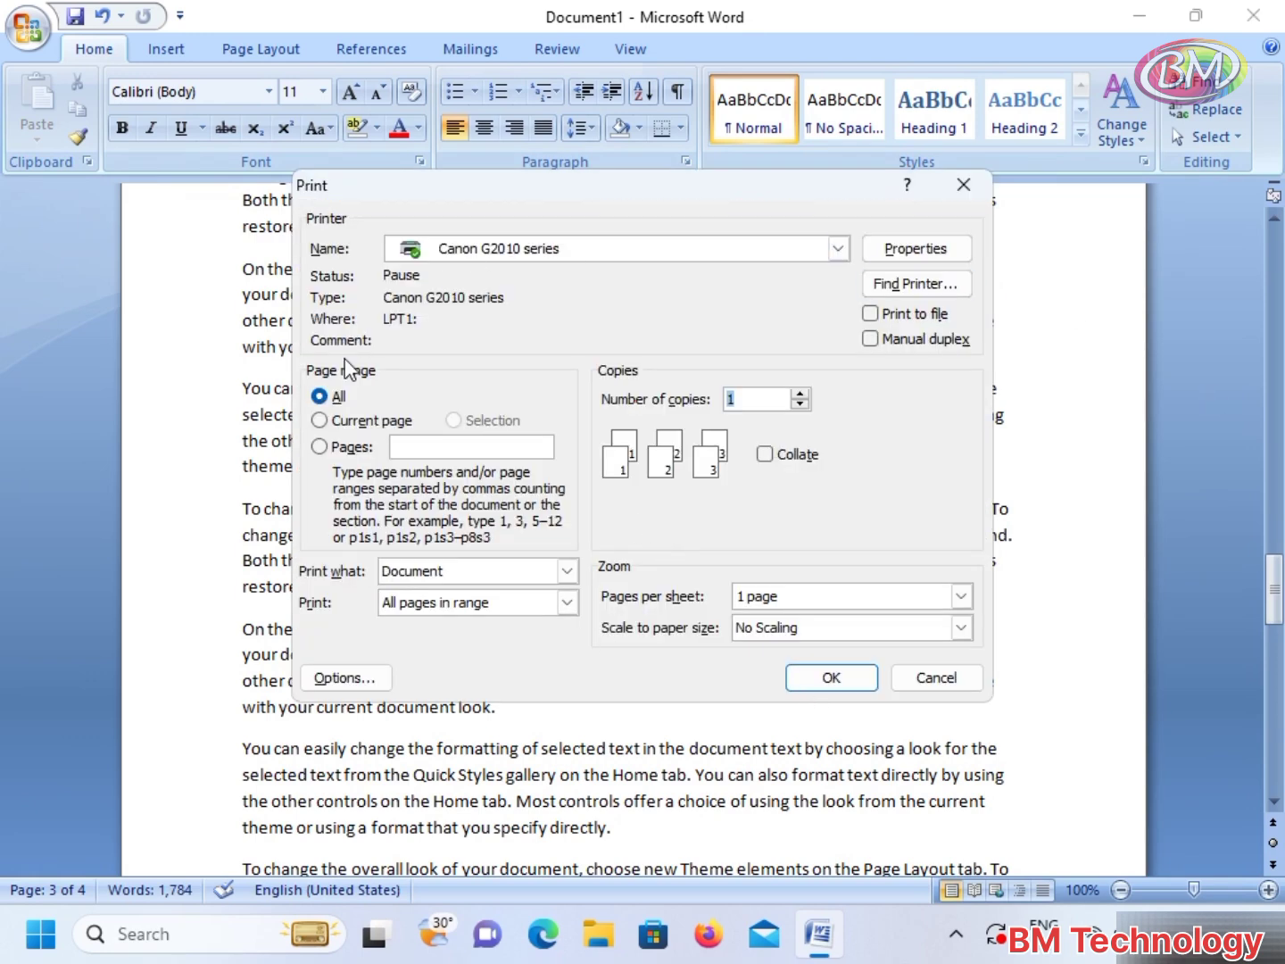
left_click(354, 421)
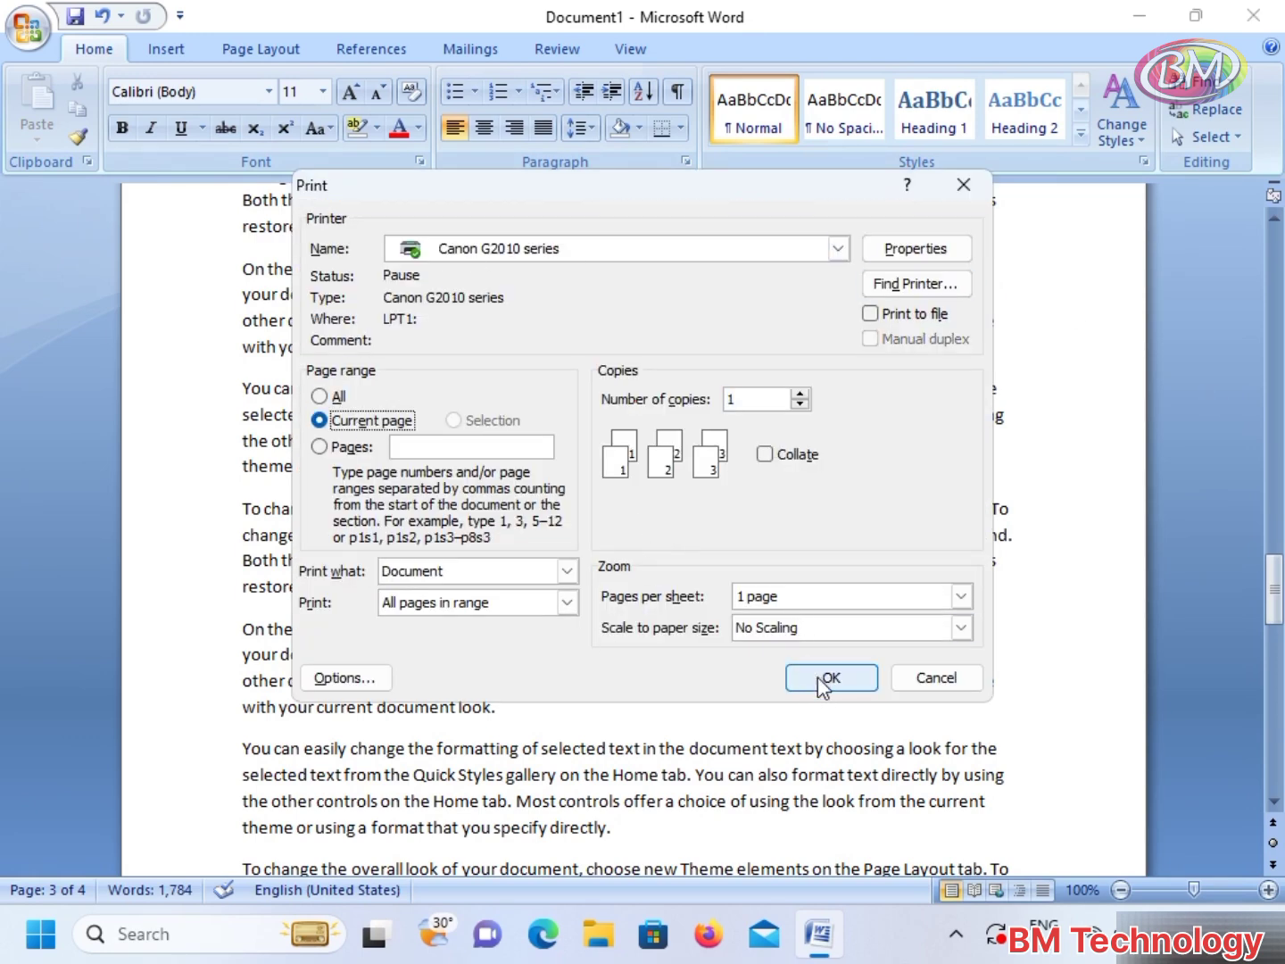
left_click(823, 683)
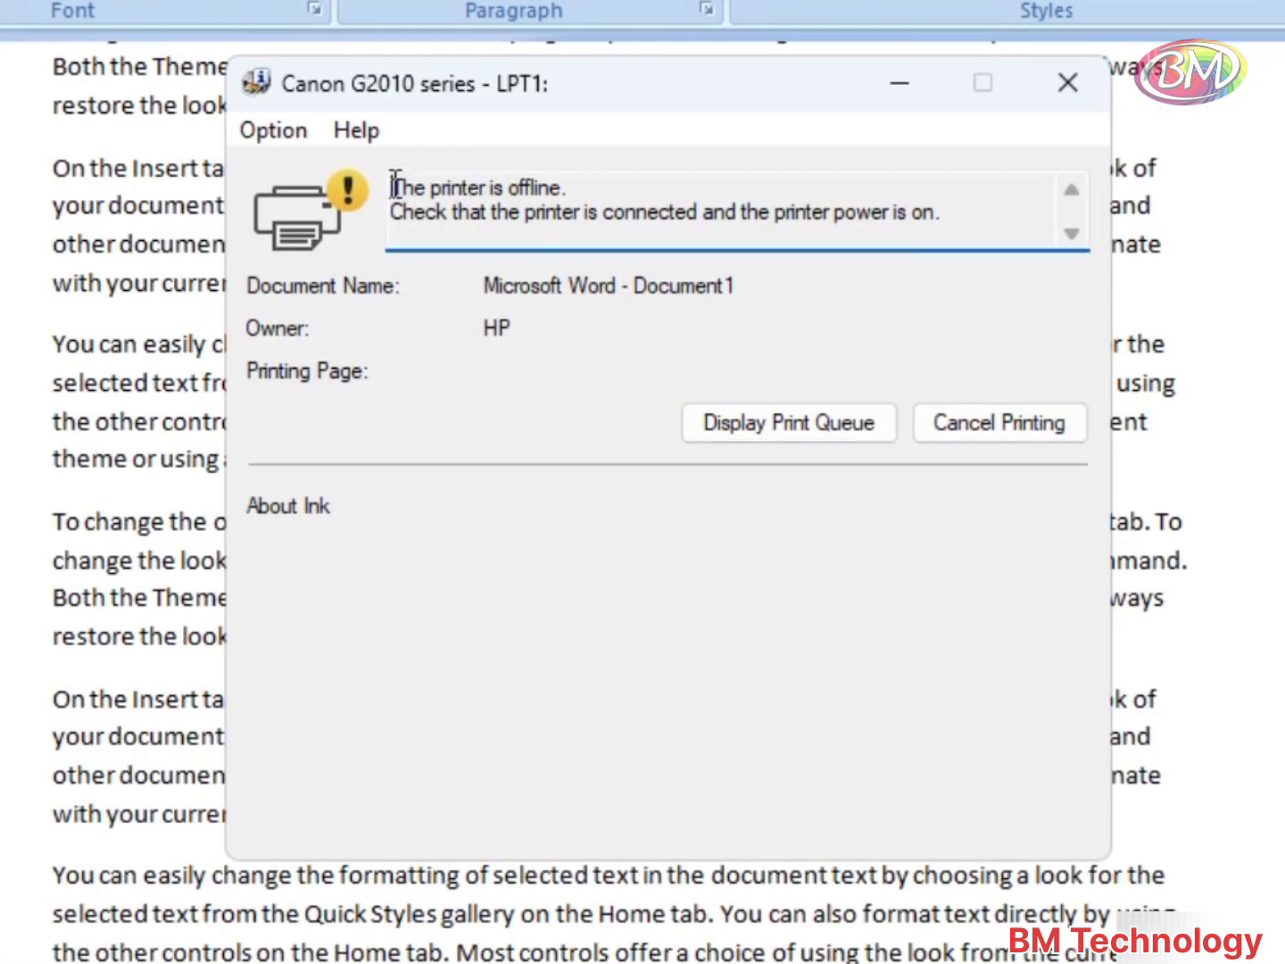
Check the Canon G2010 LPT1 status window's offline message and nudge the window right.
left_click_drag(391, 186, 578, 185)
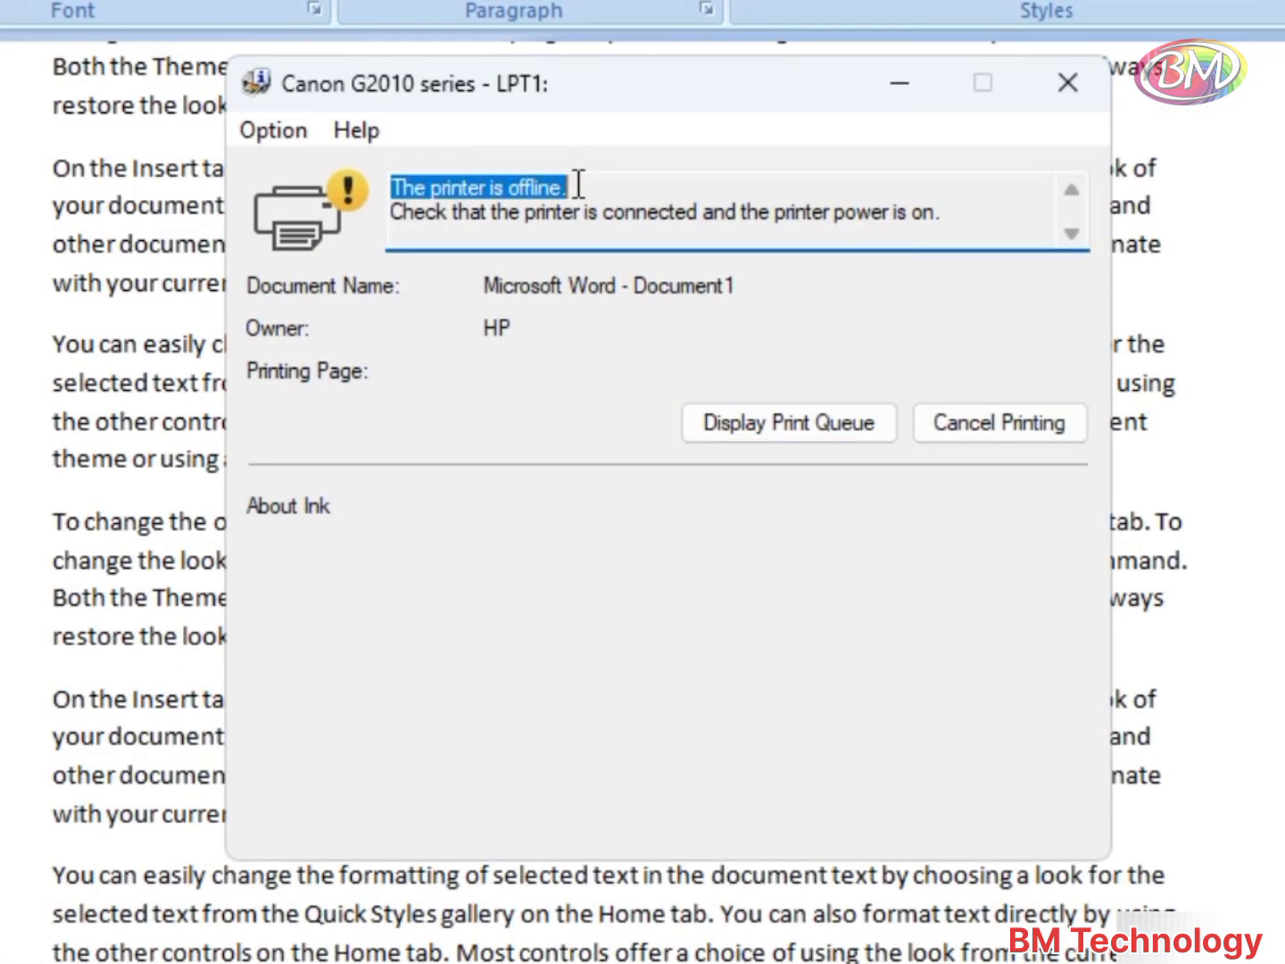
left_click(457, 212)
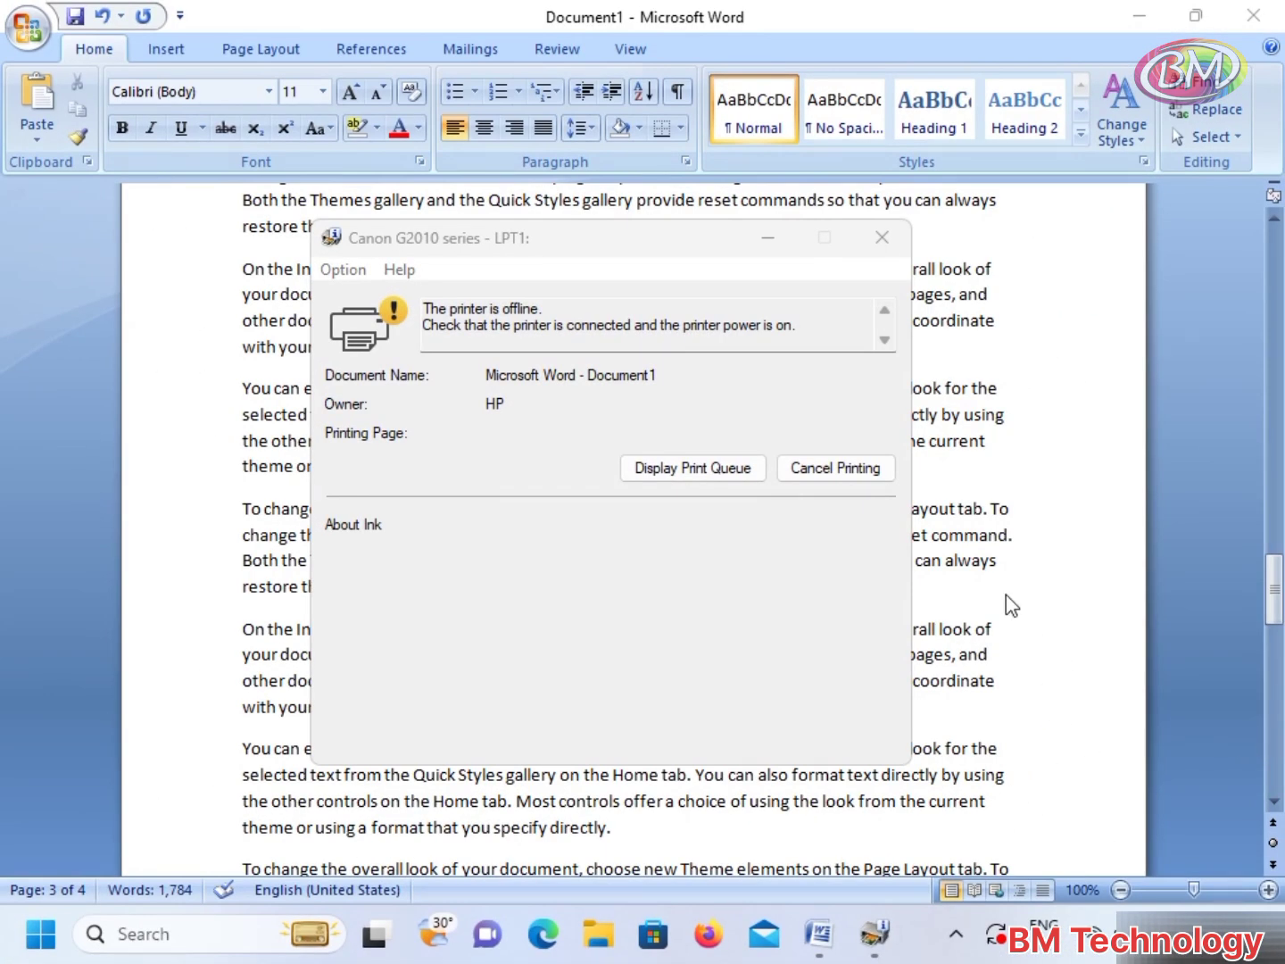
left_click(760, 626)
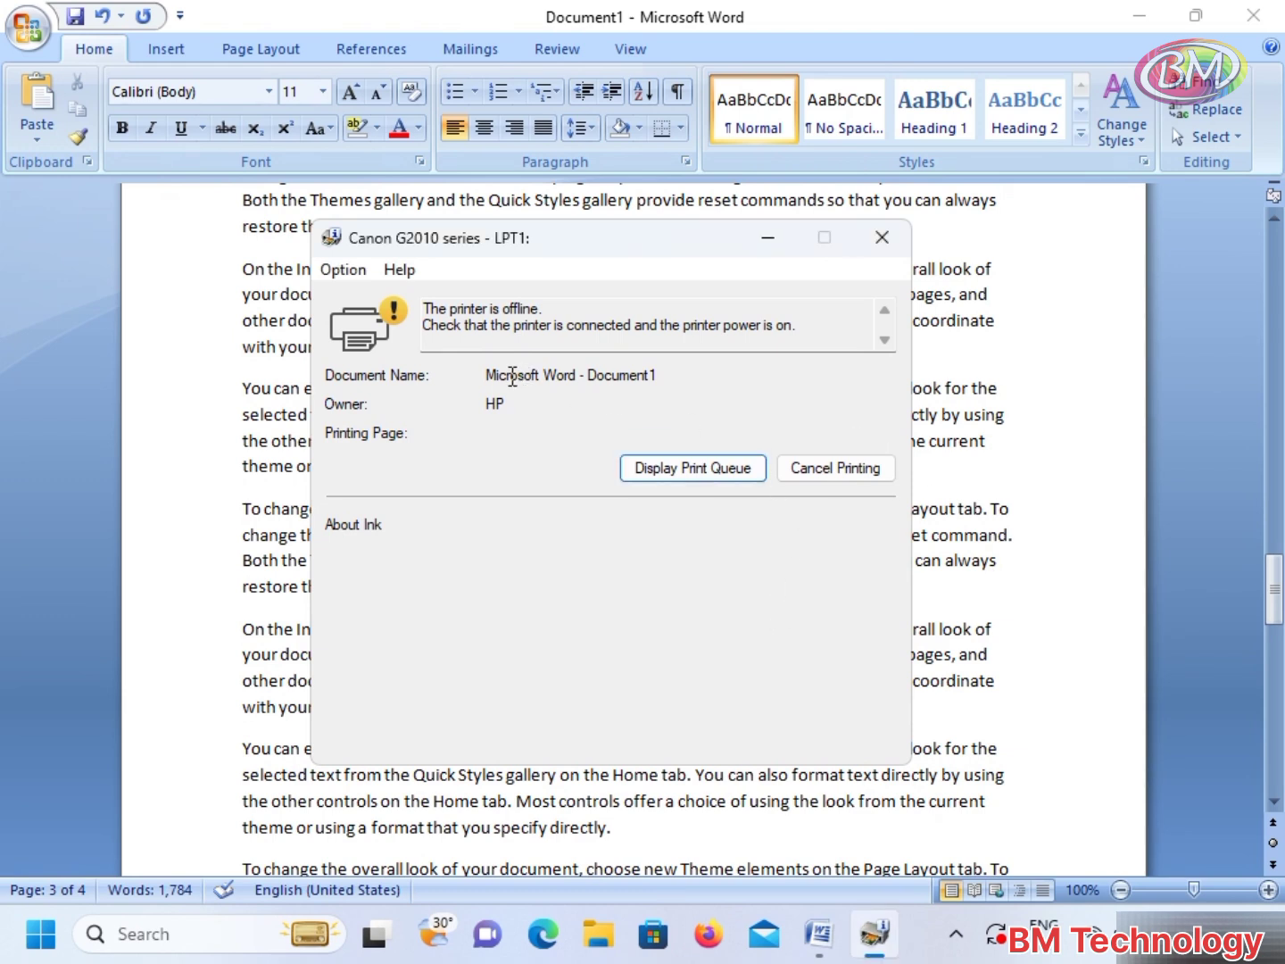
mouse_move(352, 250)
left_mouse_down()
mouse_move(385, 249)
mouse_move(357, 253)
left_mouse_up()
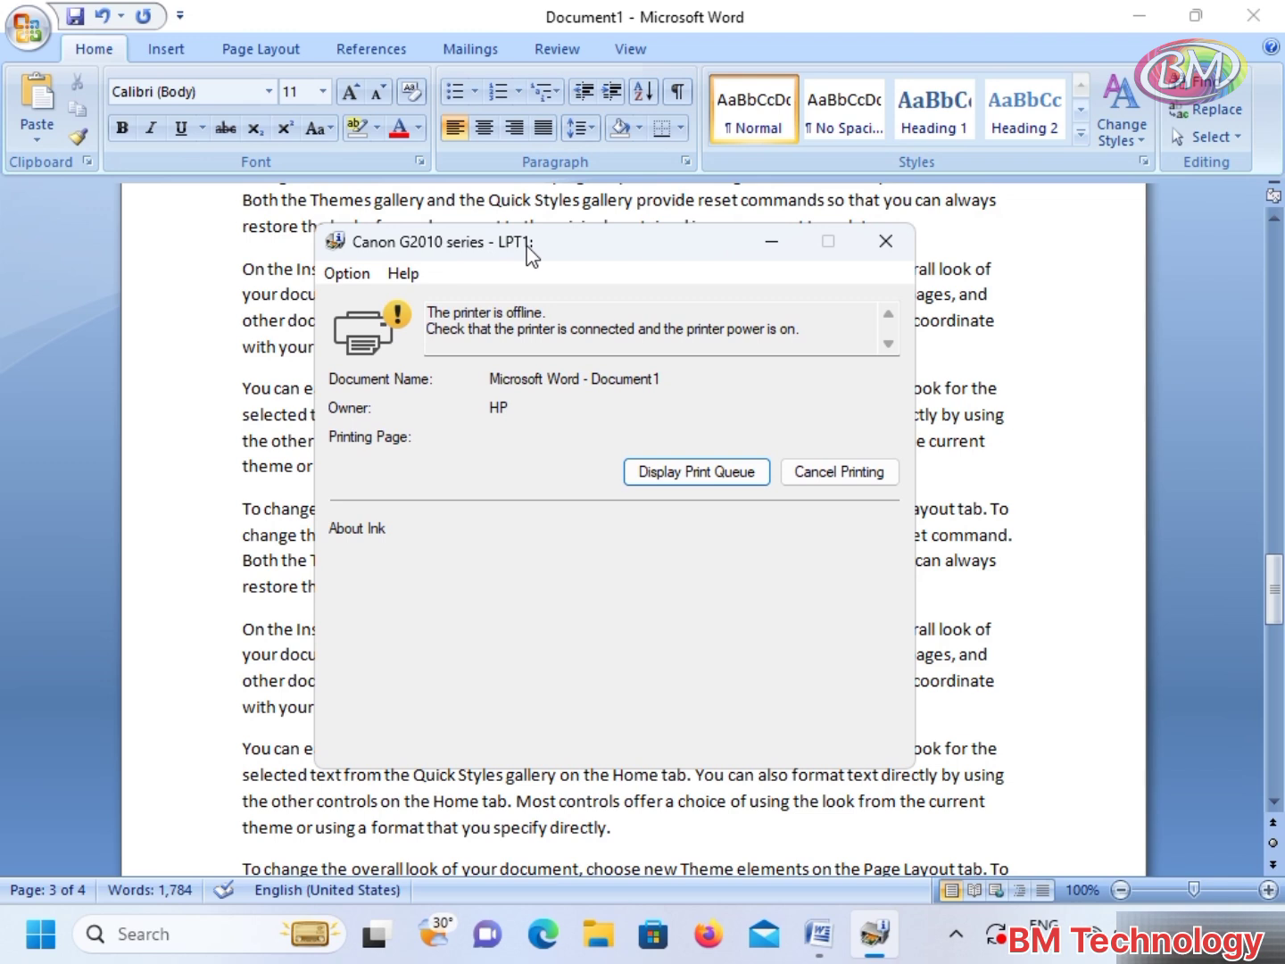
Launch Control Panel via Run and go to View devices and printers.
key("super+r")
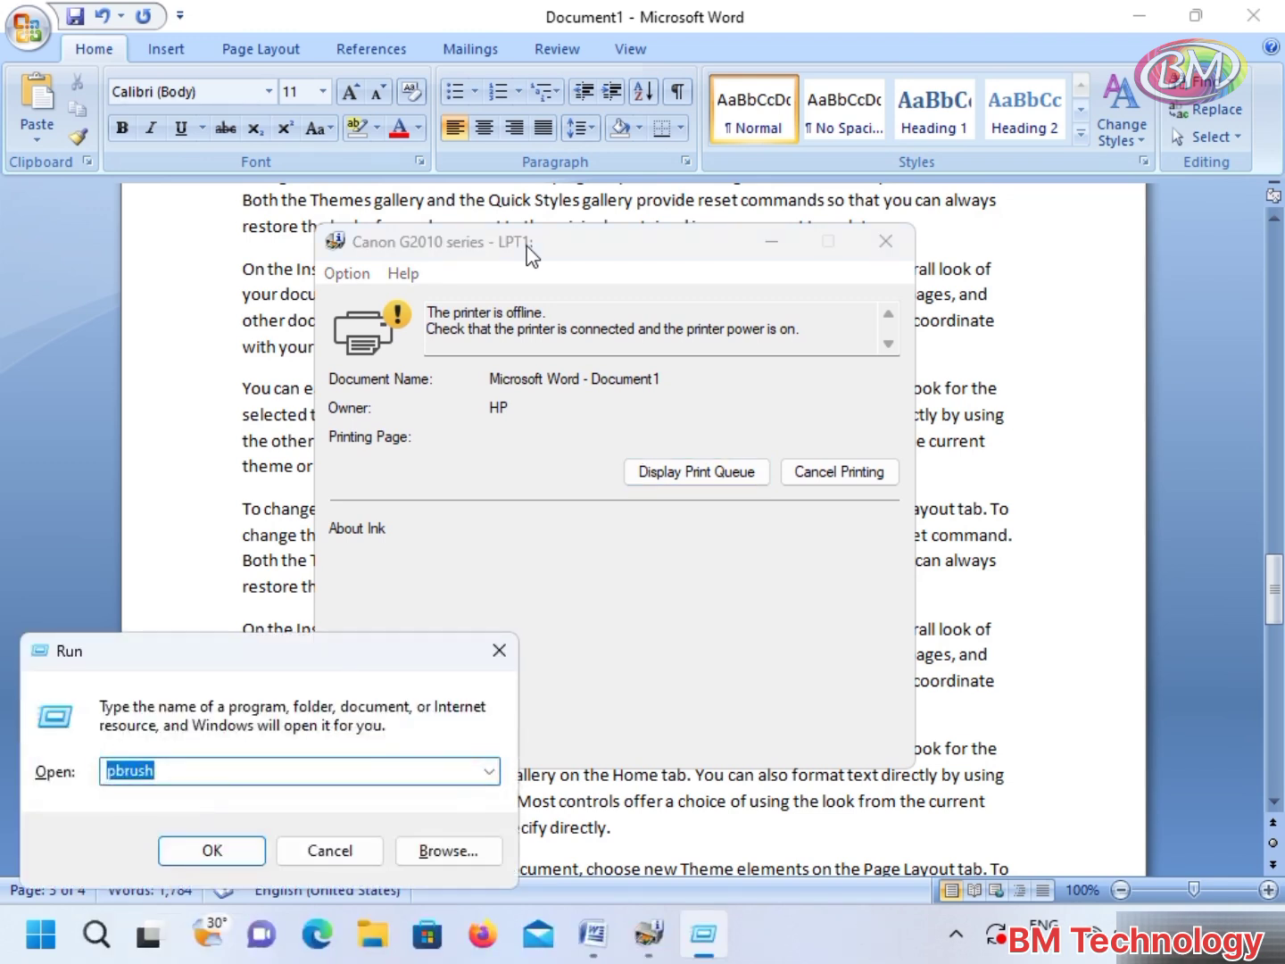
type("conrol")
key("BackSpace")
key("BackSpace")
key("BackSpace")
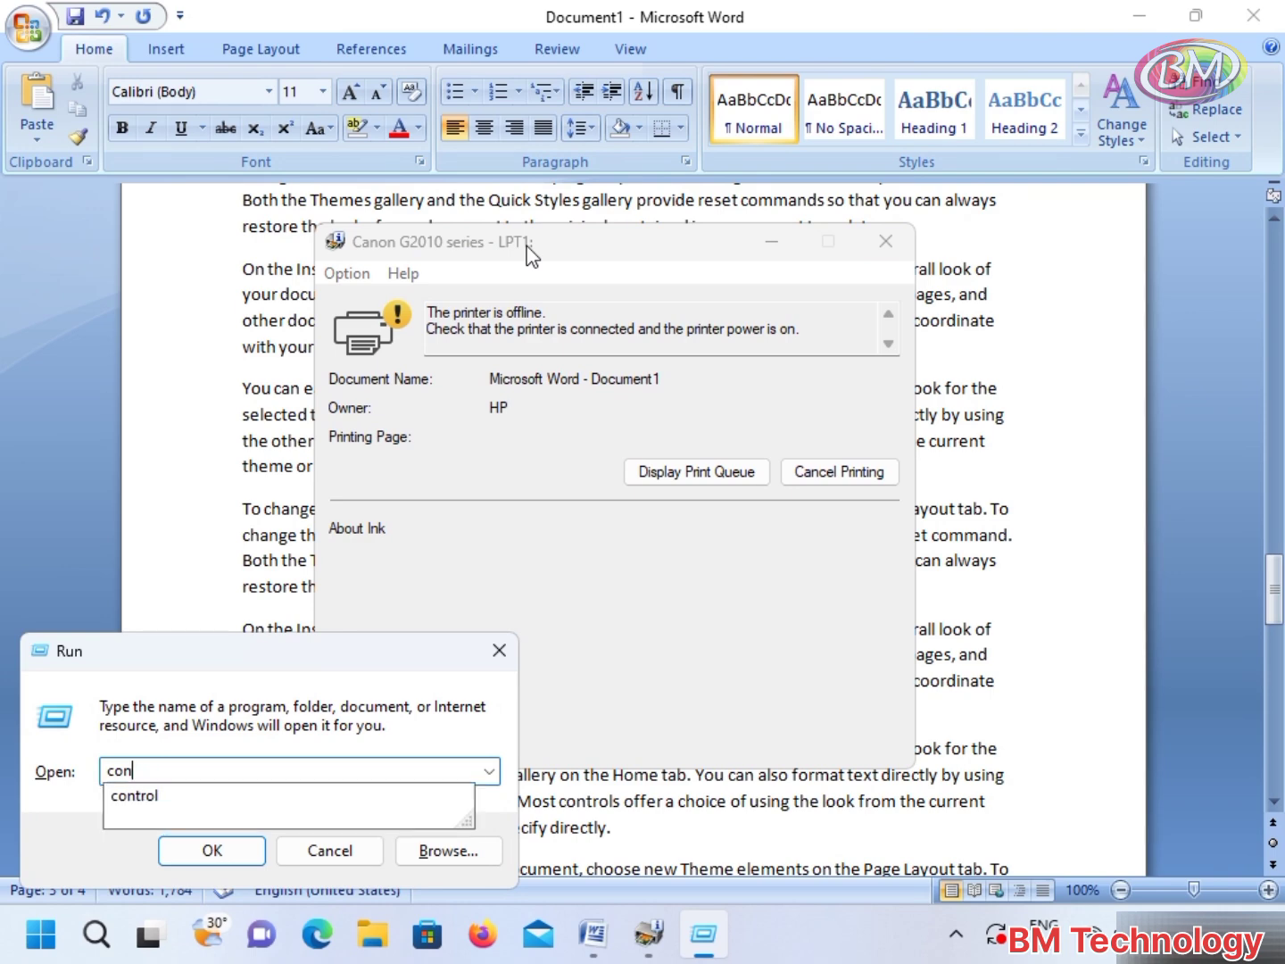
key("Down")
key("Return")
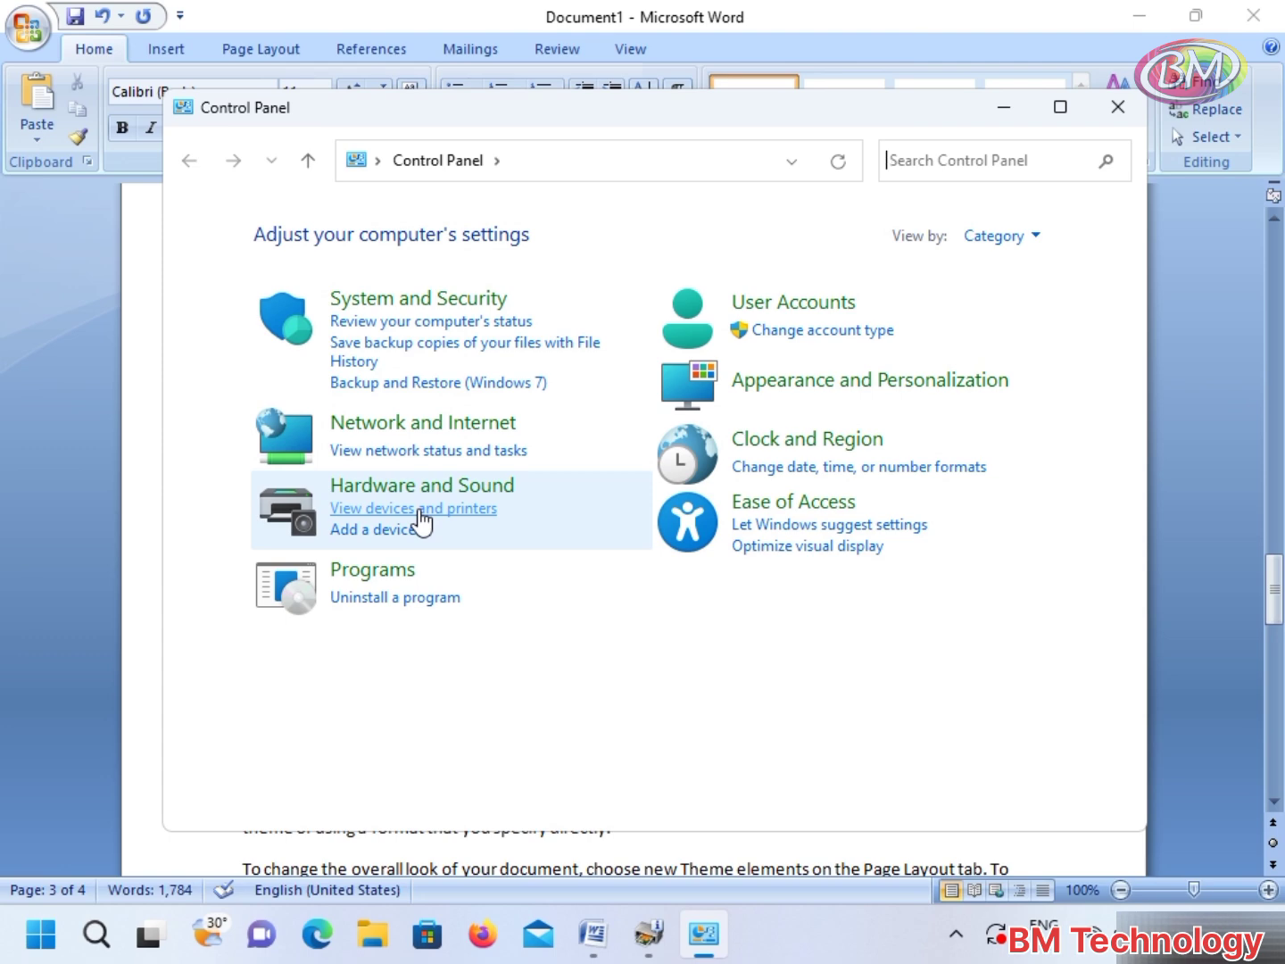
left_click(419, 509)
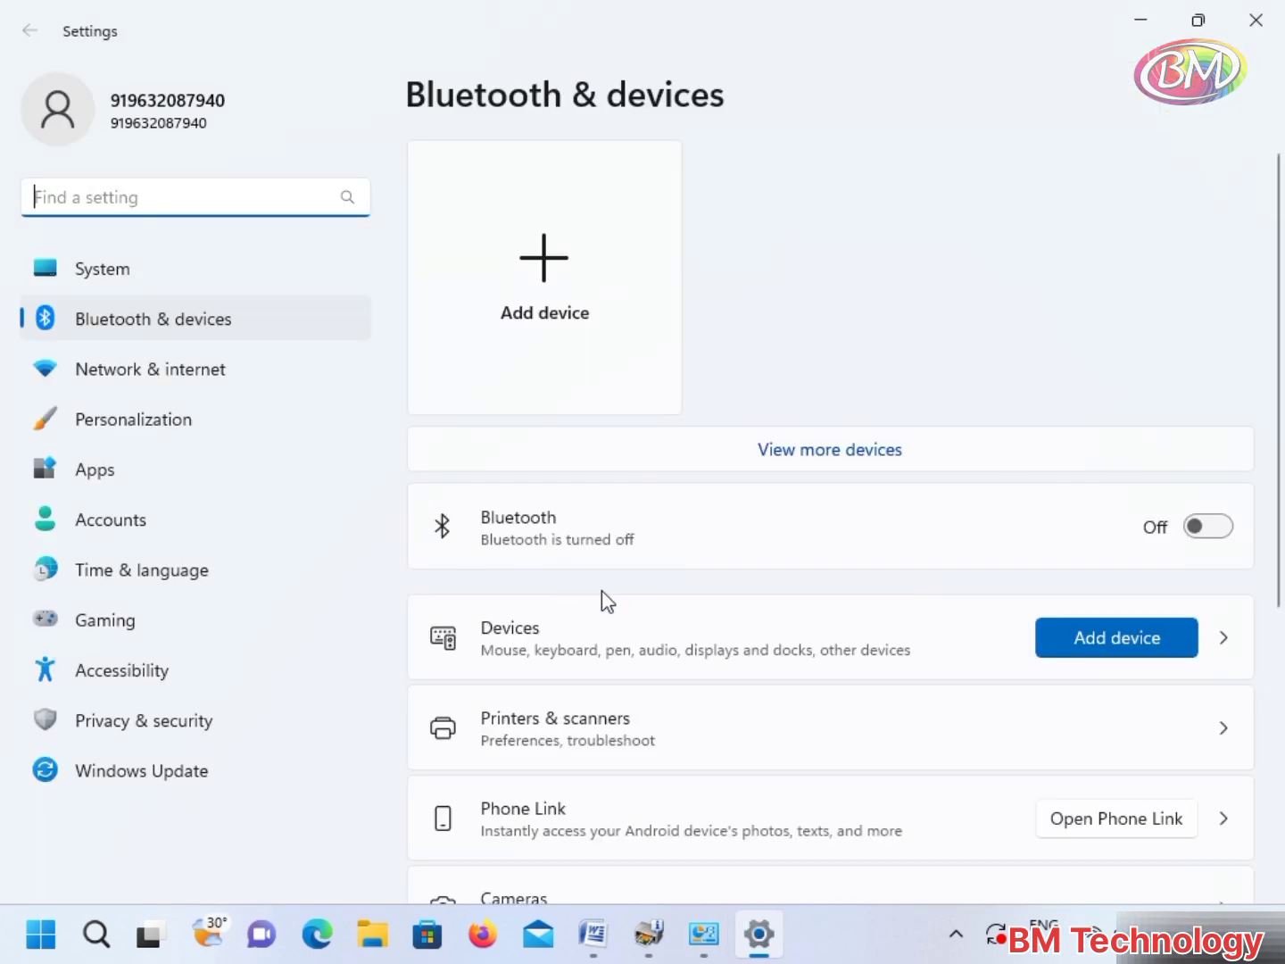
Go through Printers & scanners to the Canon G2010 series printer properties.
scroll(603, 599, "down", 2)
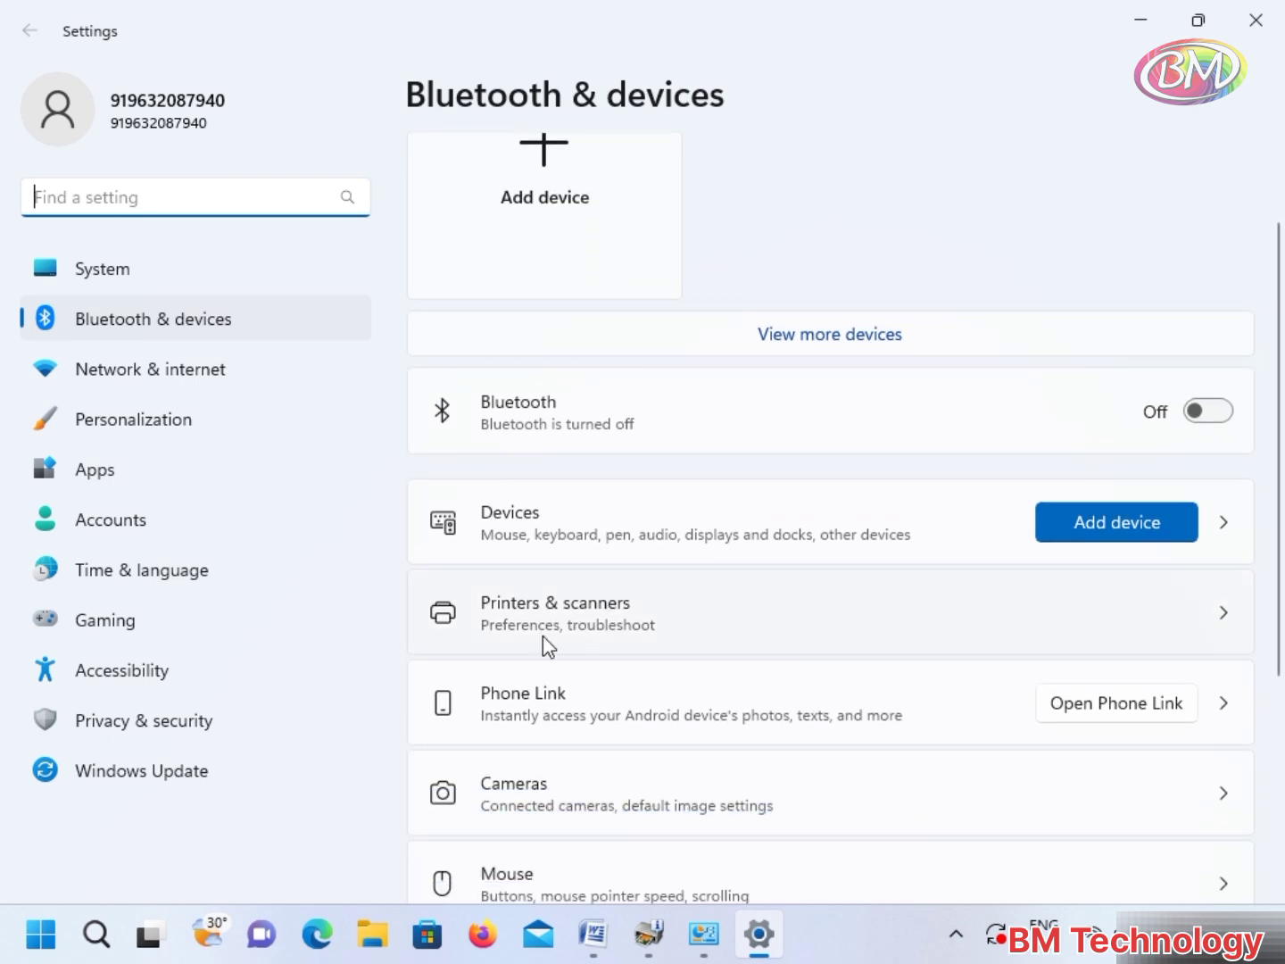
left_click(585, 609)
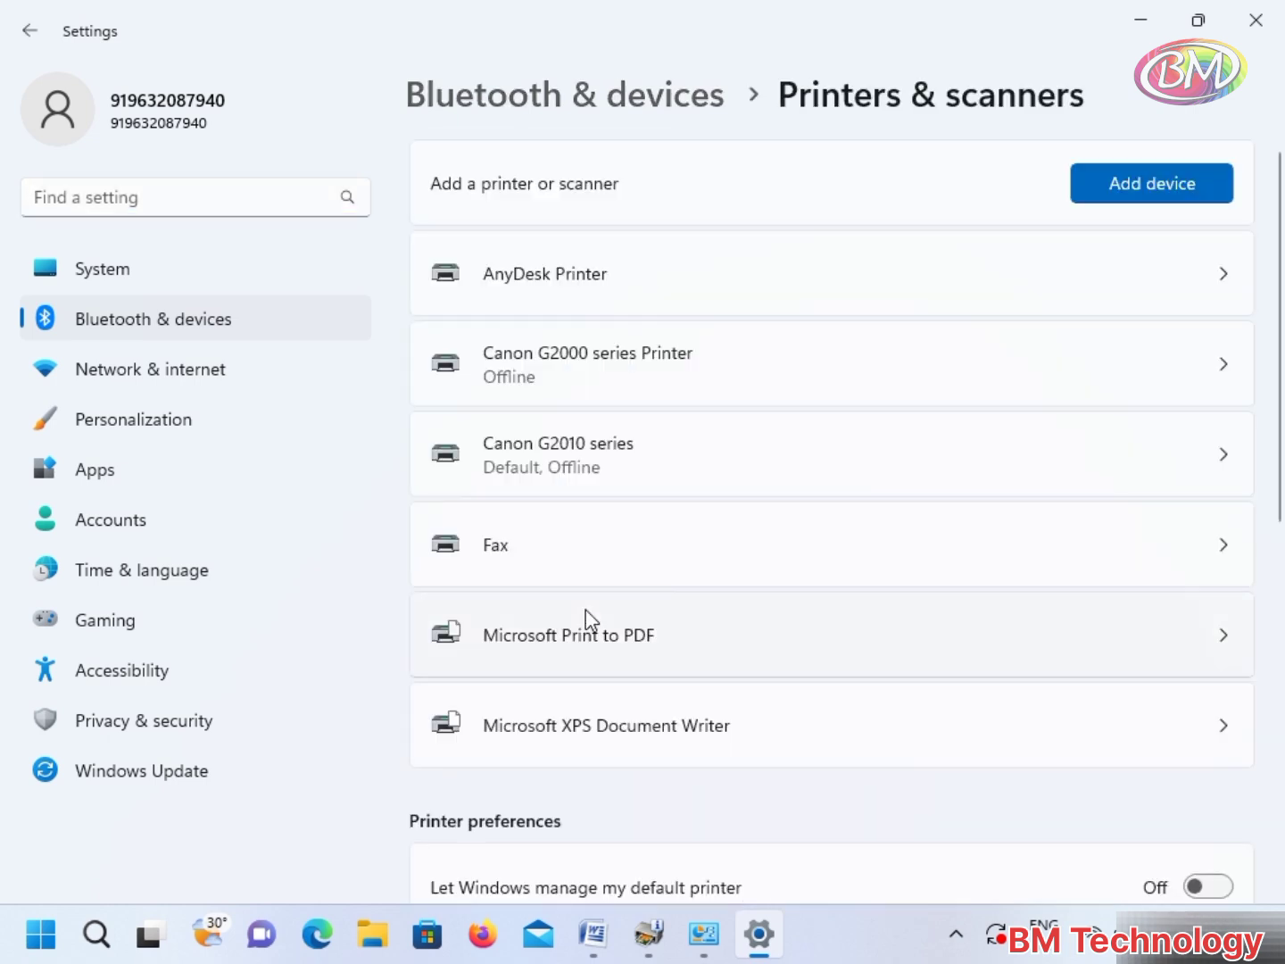
left_click(589, 466)
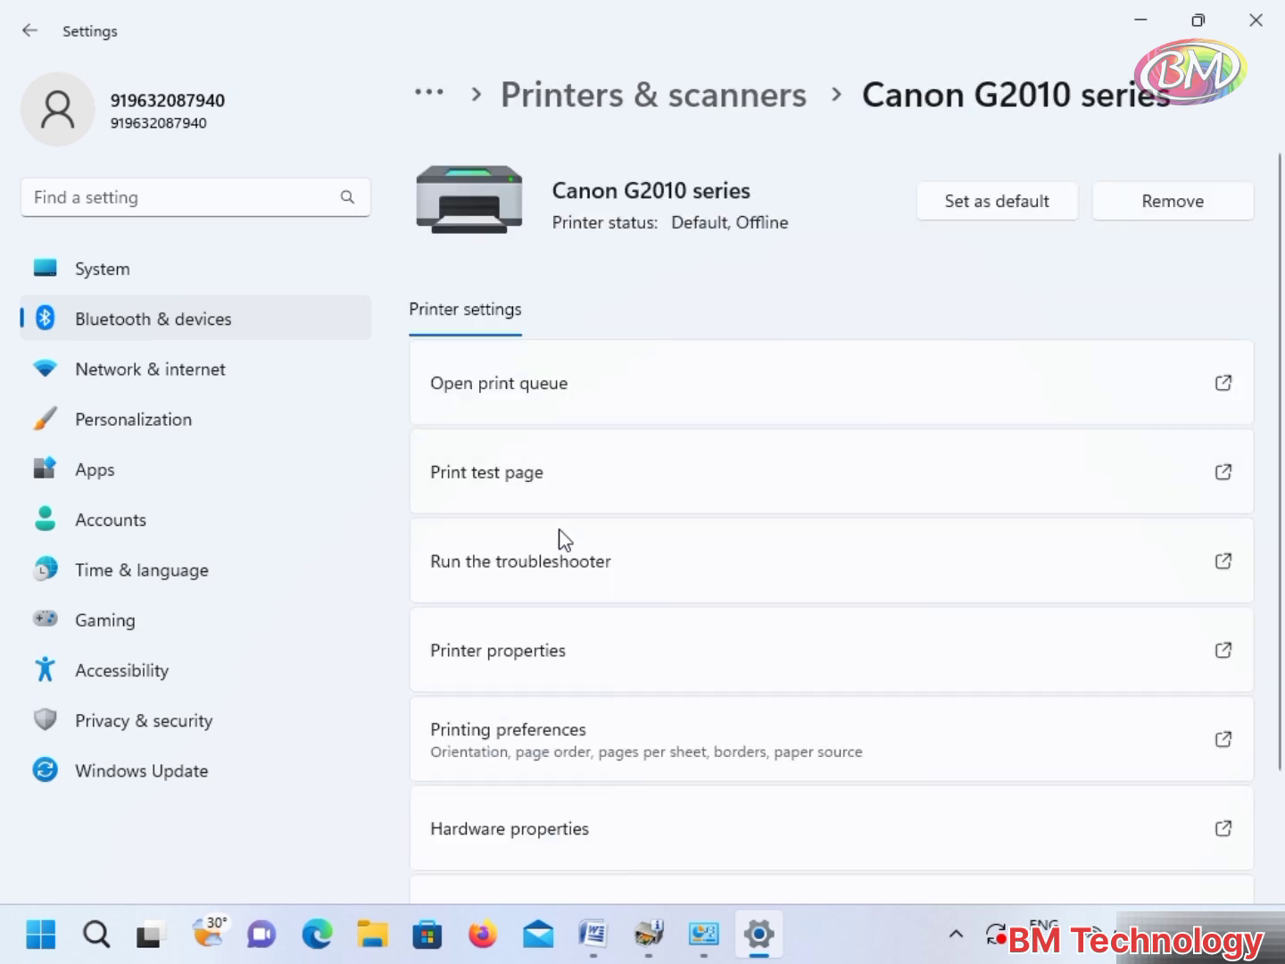
left_click(548, 662)
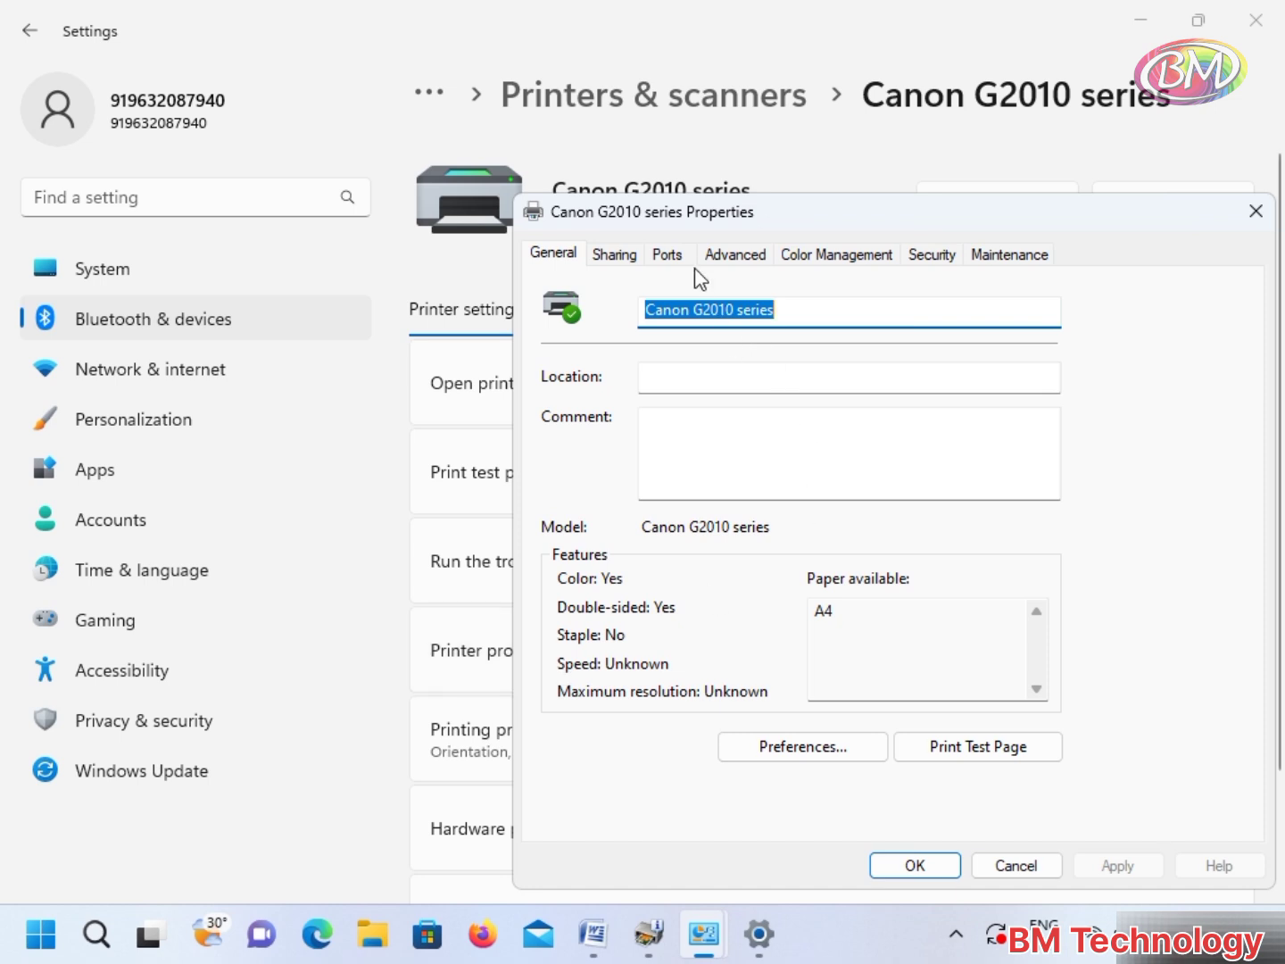
On the Ports tab, assign the Canon G2010 to USB001, apply, and close.
left_click(670, 255)
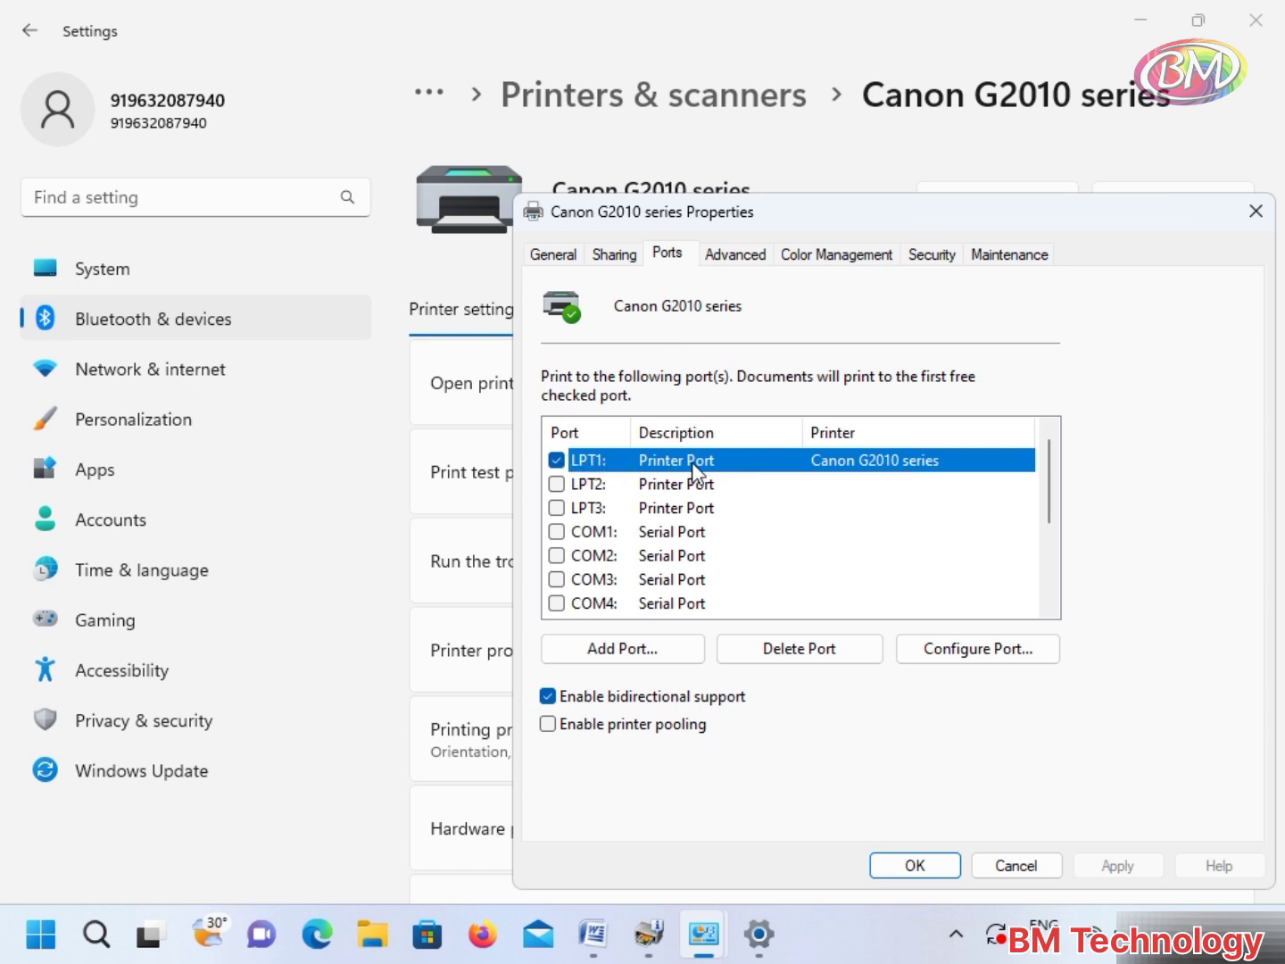
scroll(696, 469, "down", 2)
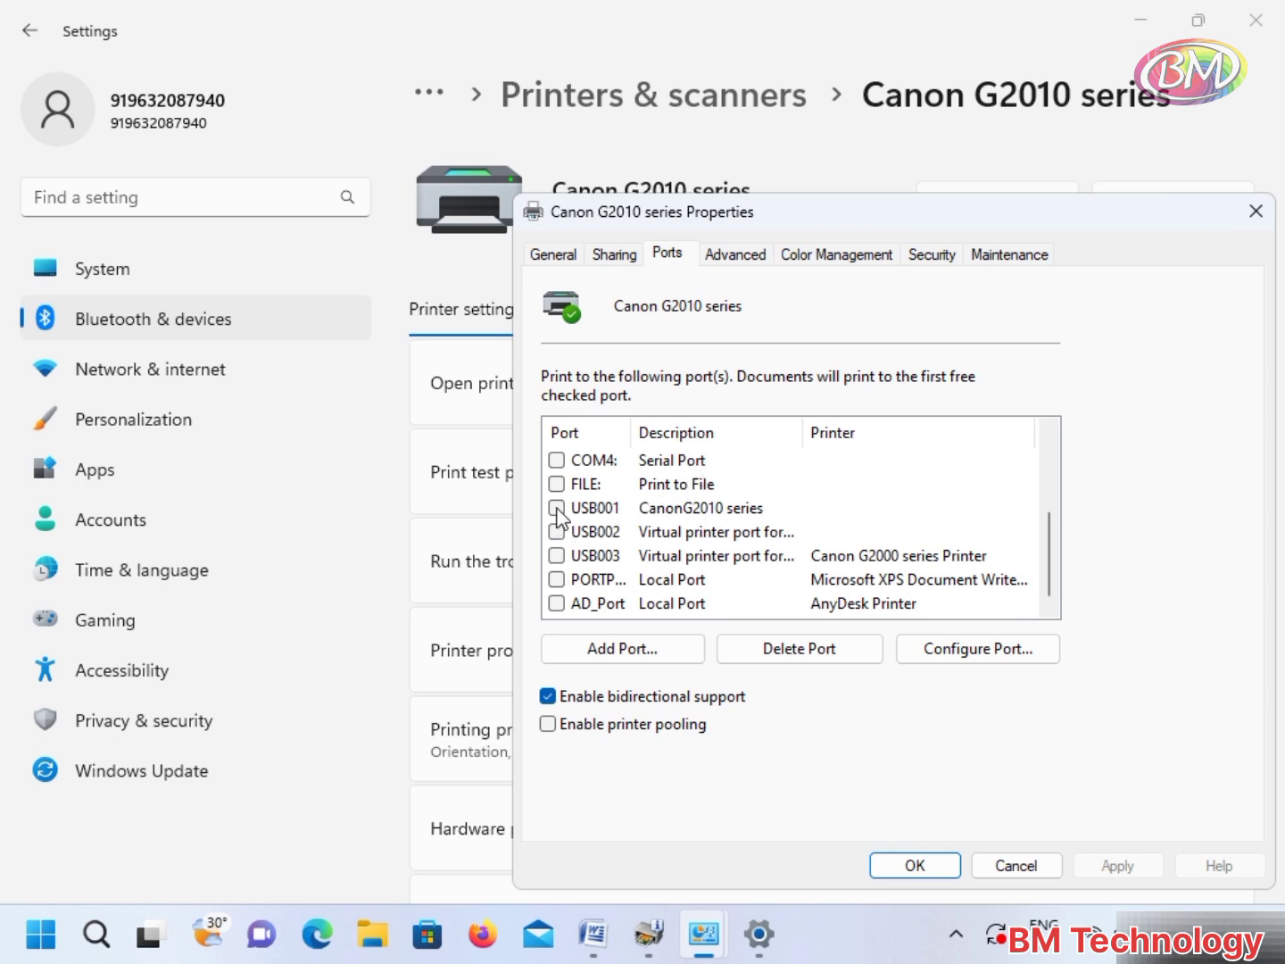
left_click(556, 508)
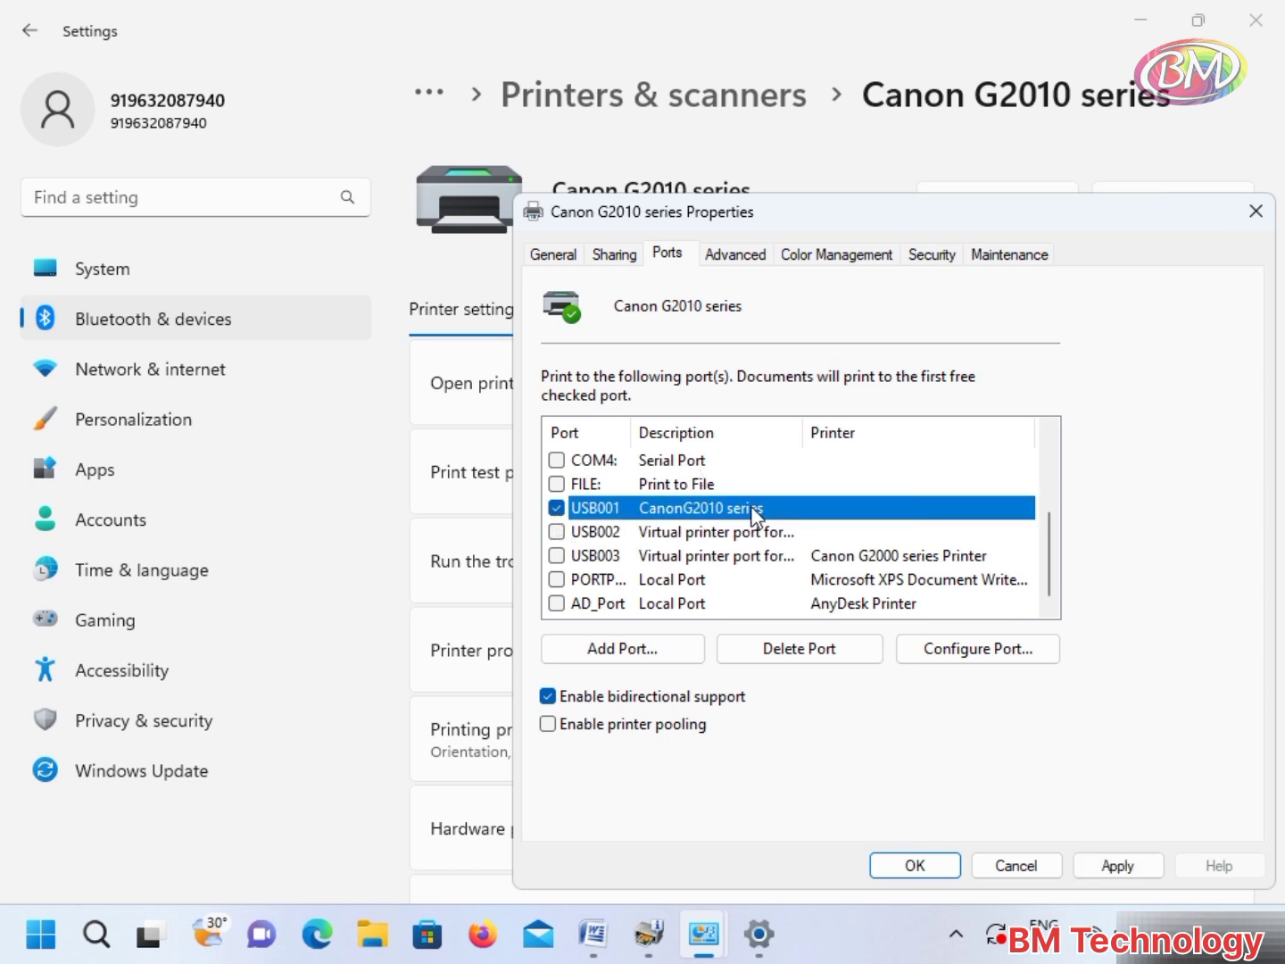
left_click(1129, 866)
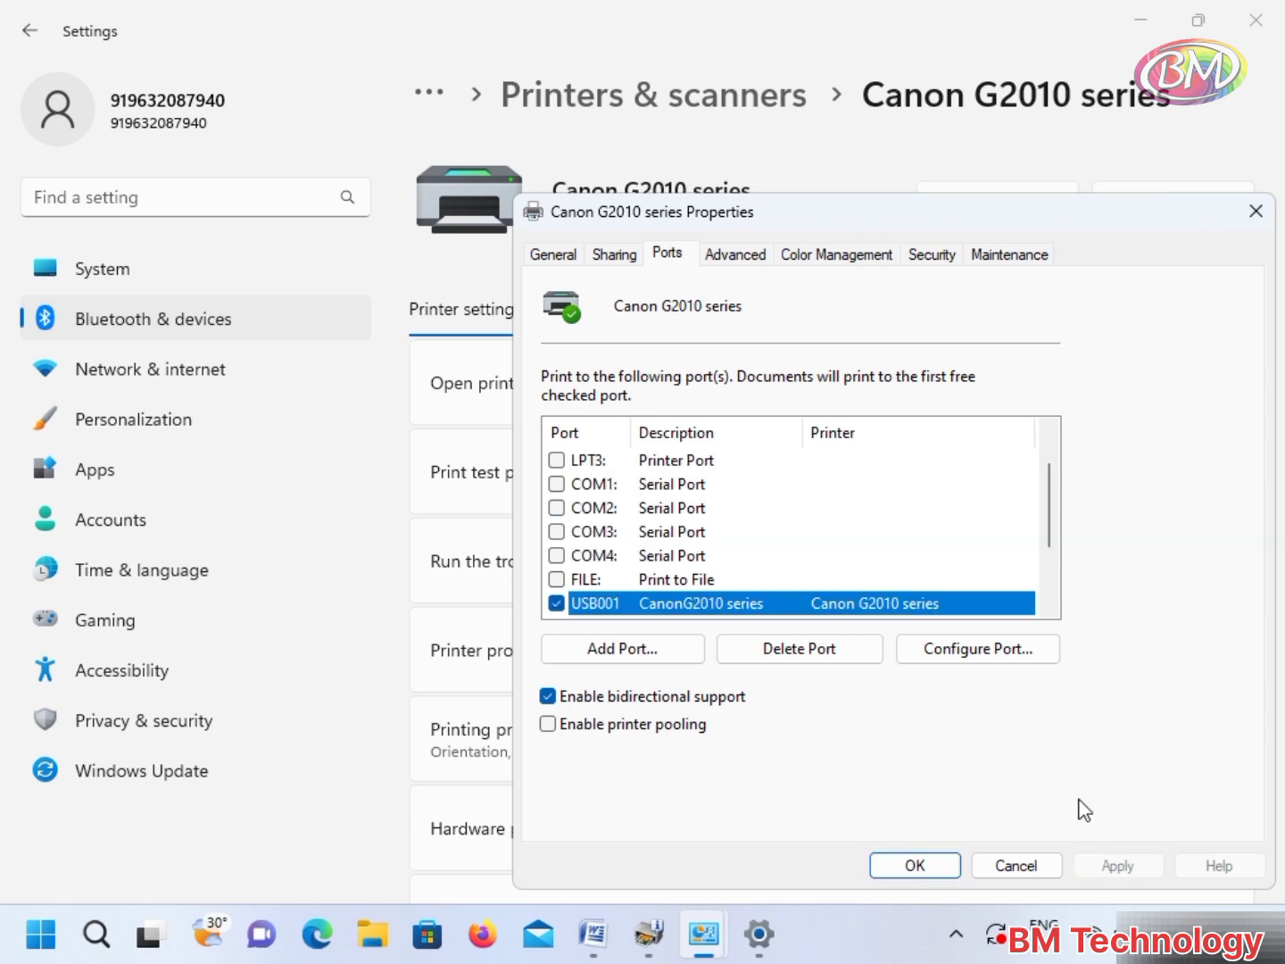
left_click(947, 864)
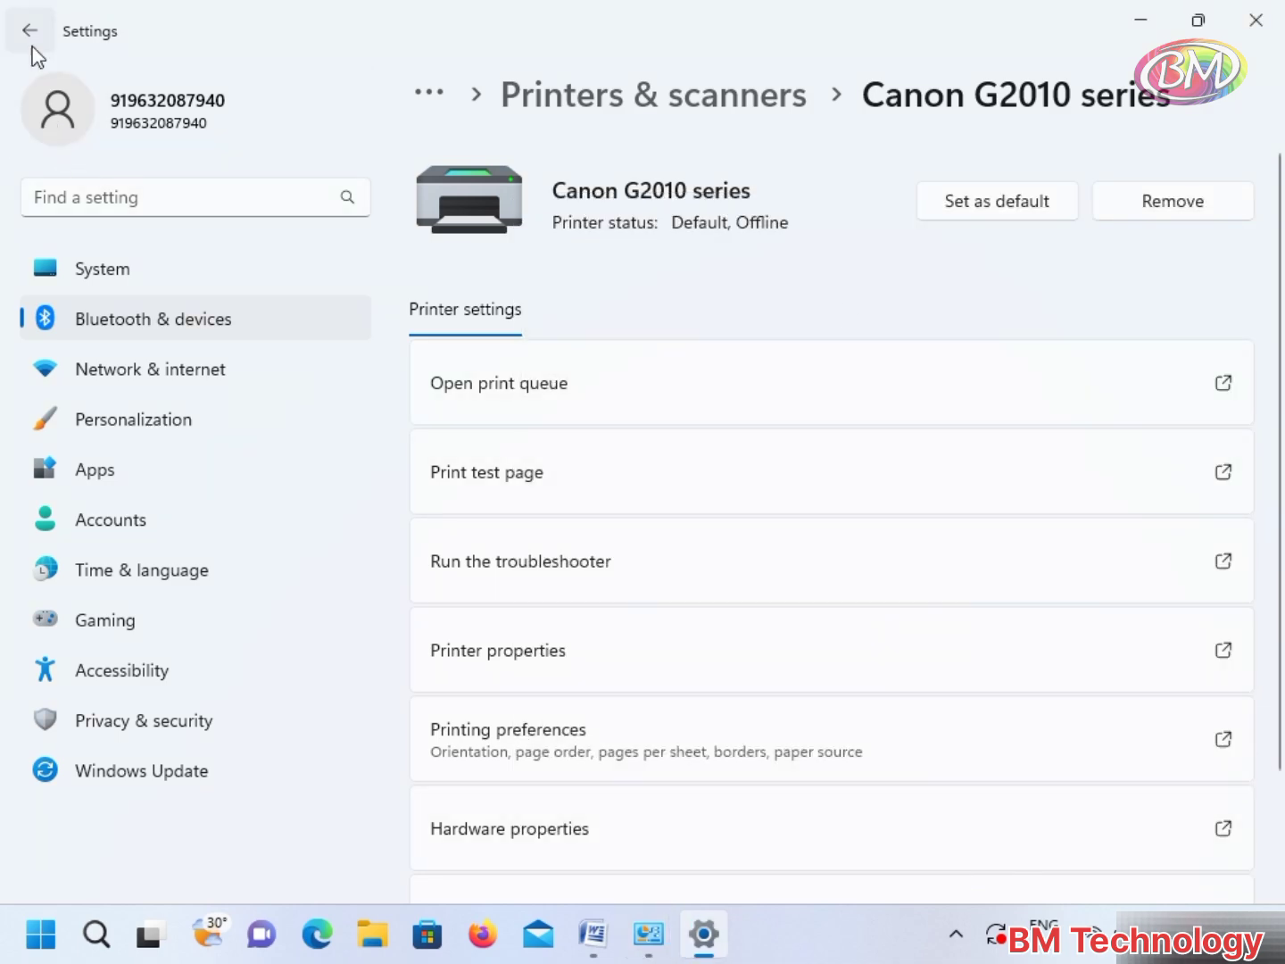
Close the Settings and Control Panel windows to return to Document1.
left_click(1256, 20)
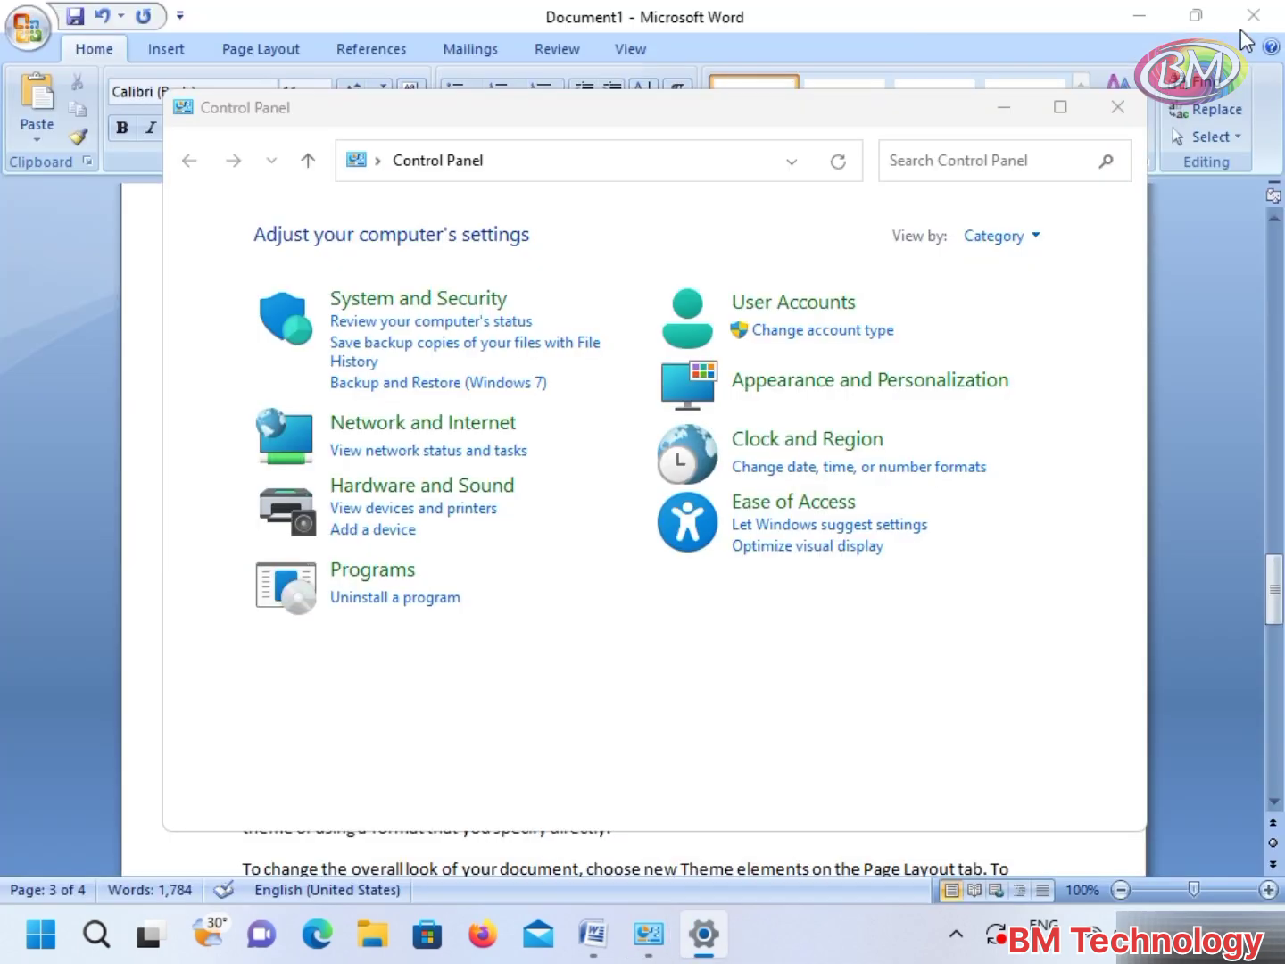
left_click(1114, 108)
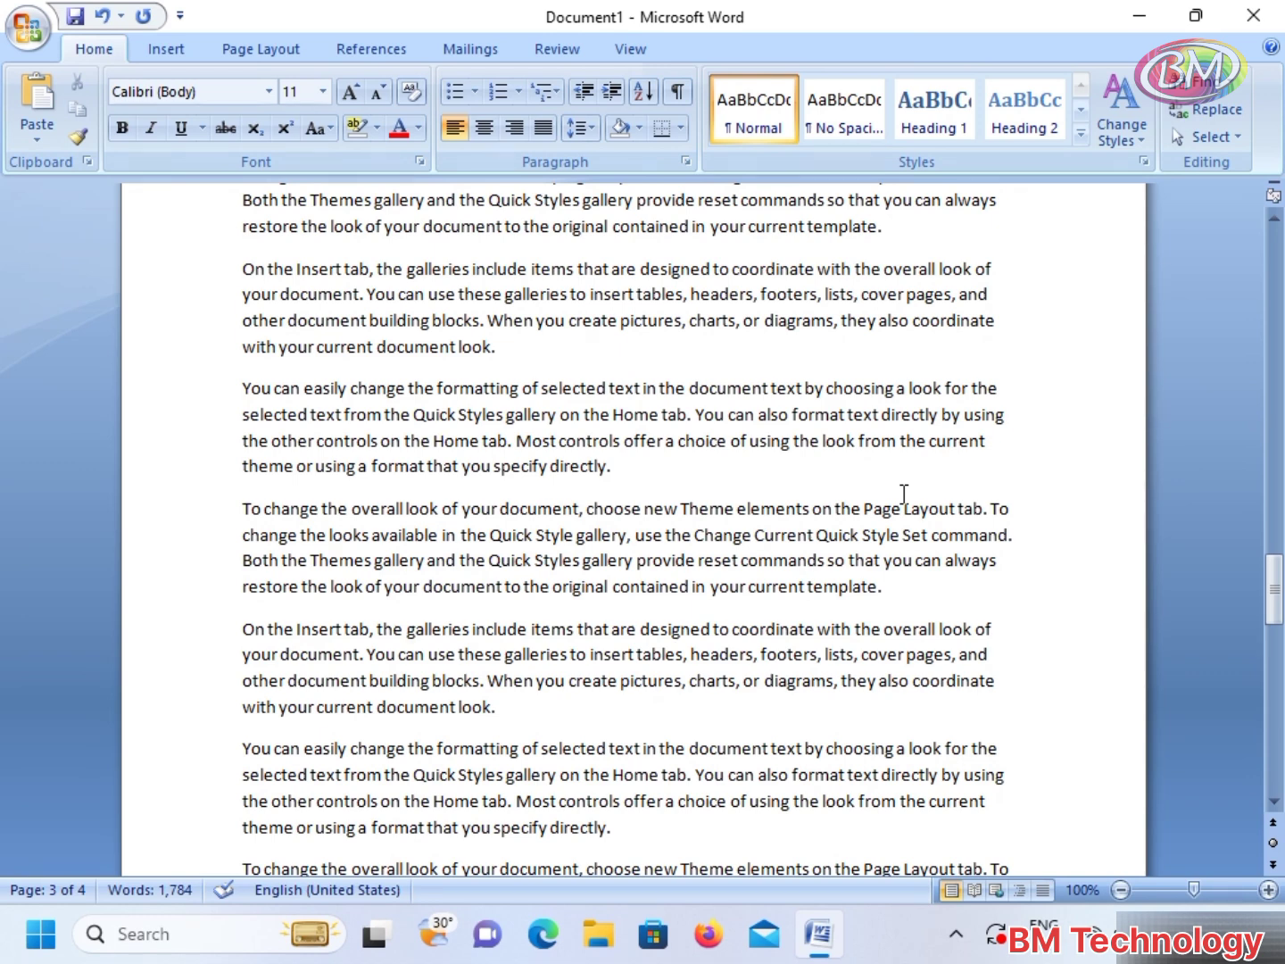
Reprint the current page on the Canon G2010 series through USB001.
key("ctrl+p")
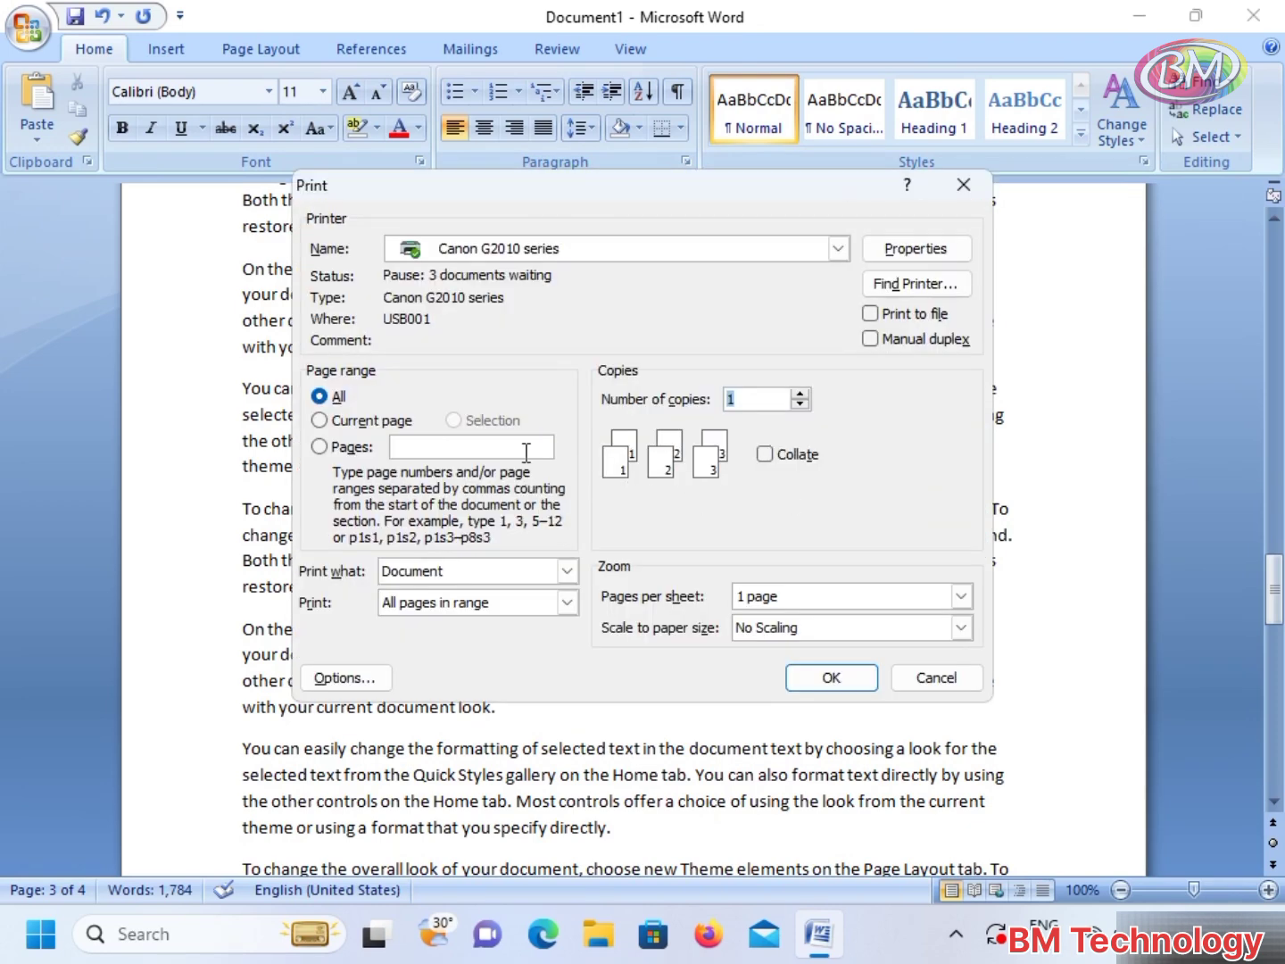
left_click(380, 425)
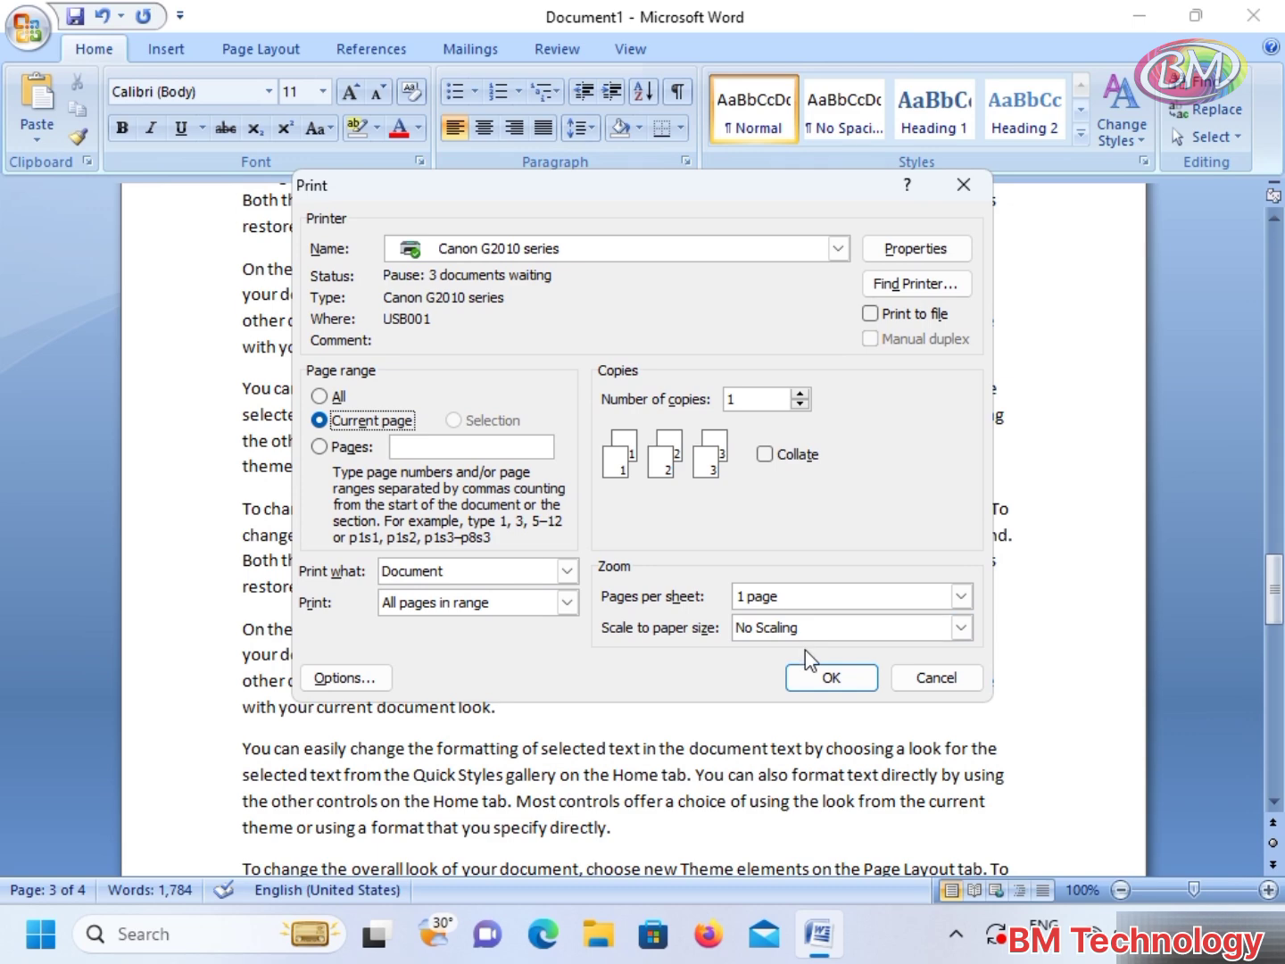
left_click(814, 670)
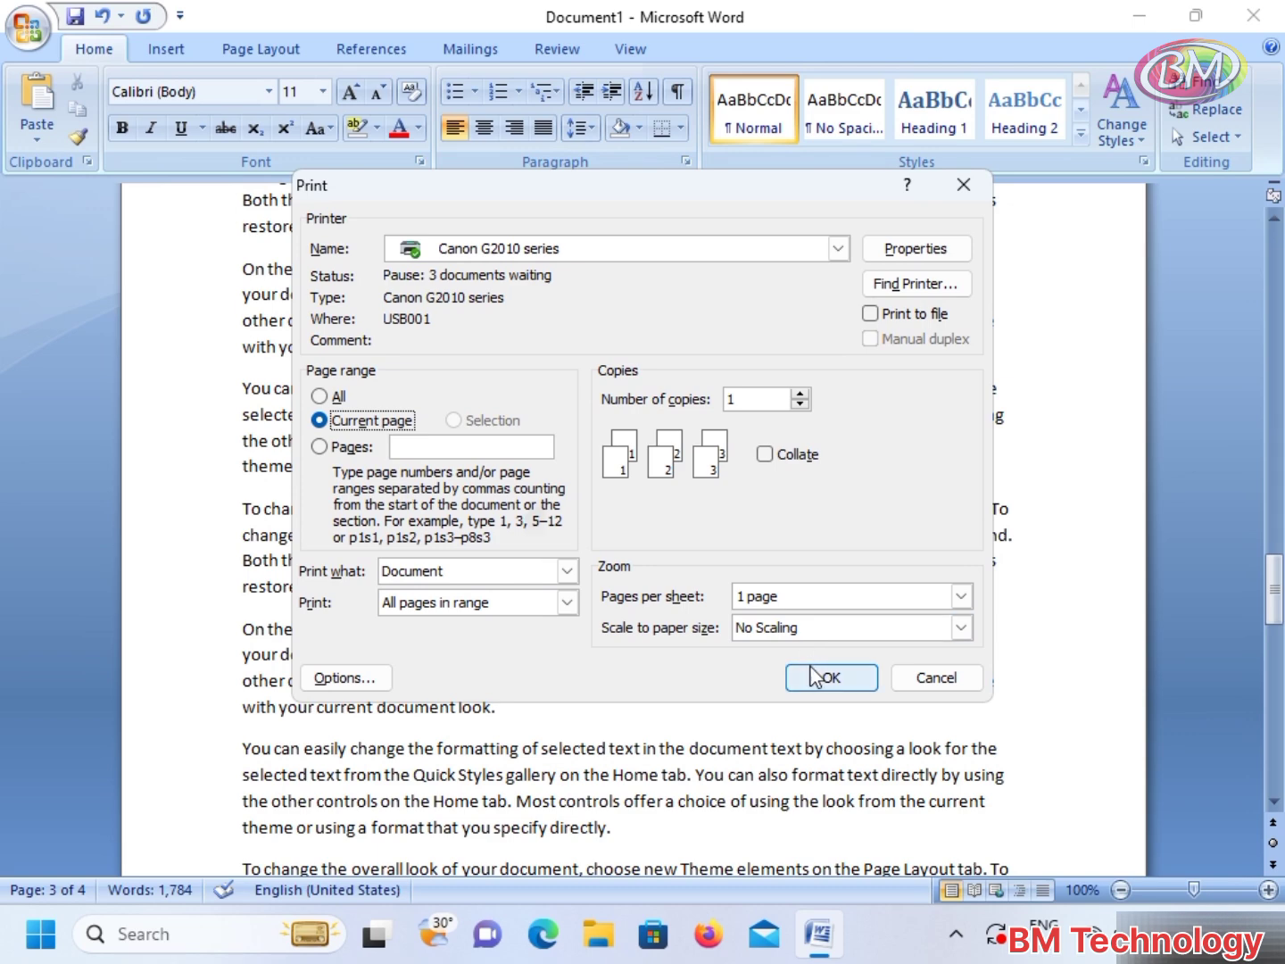